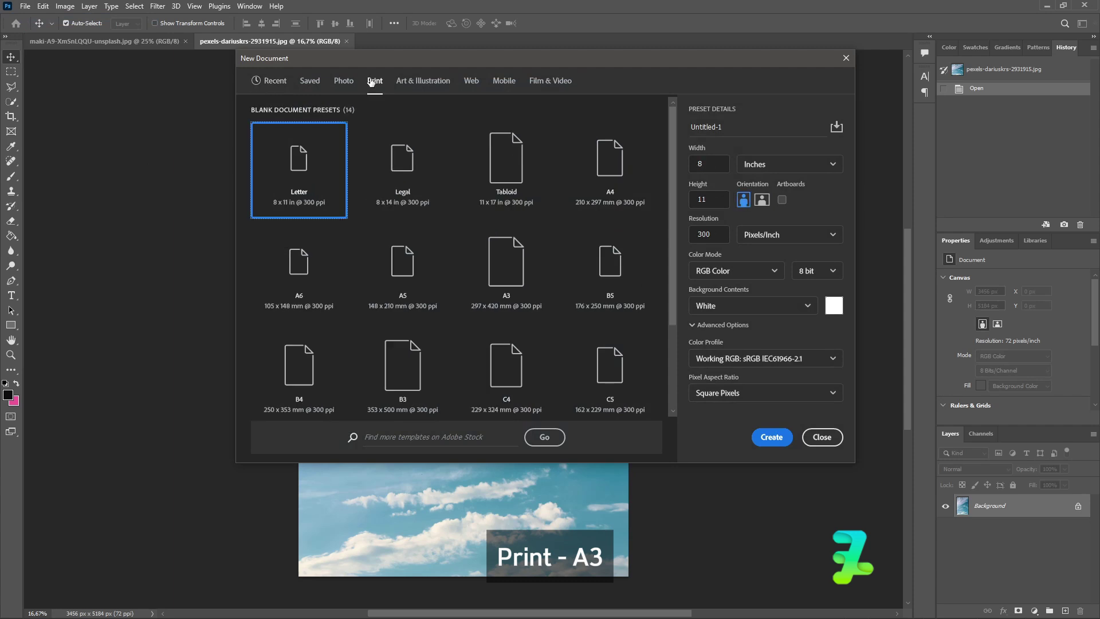
Step: Create an A3 print document at 300 ppi and fill its background with black (#000000)
left_click(506, 263)
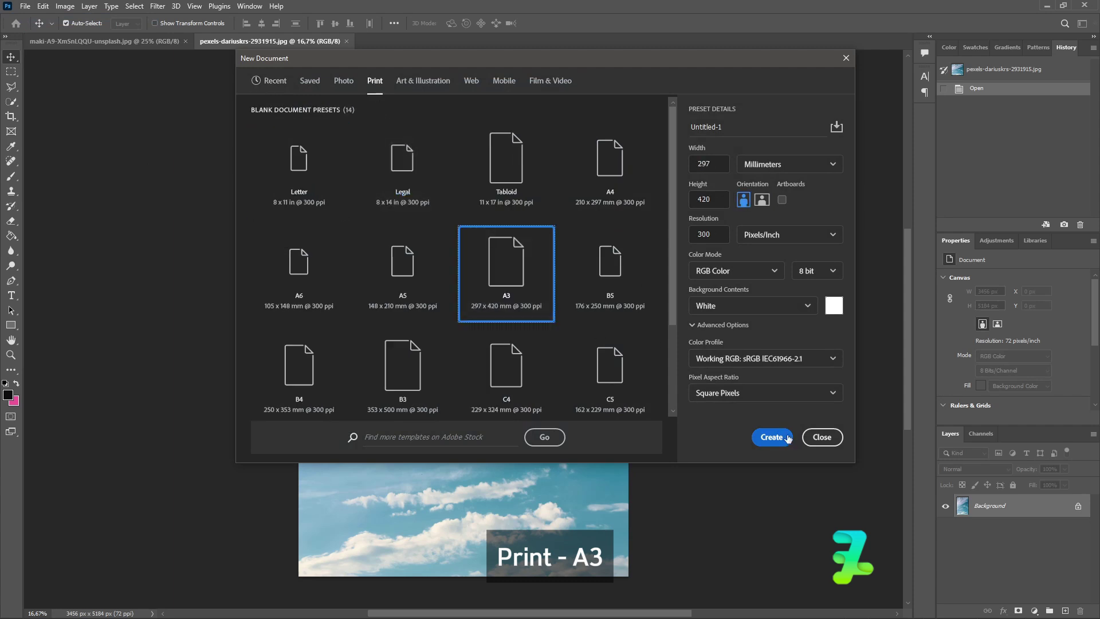
left_click(772, 437)
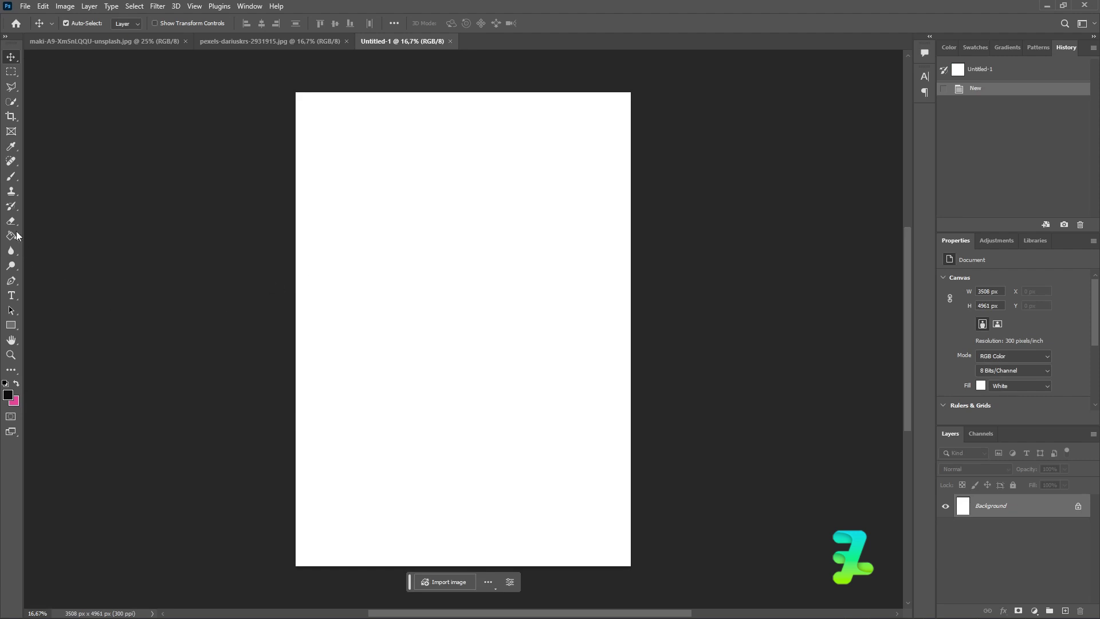
left_click(11, 236)
left_click(8, 394)
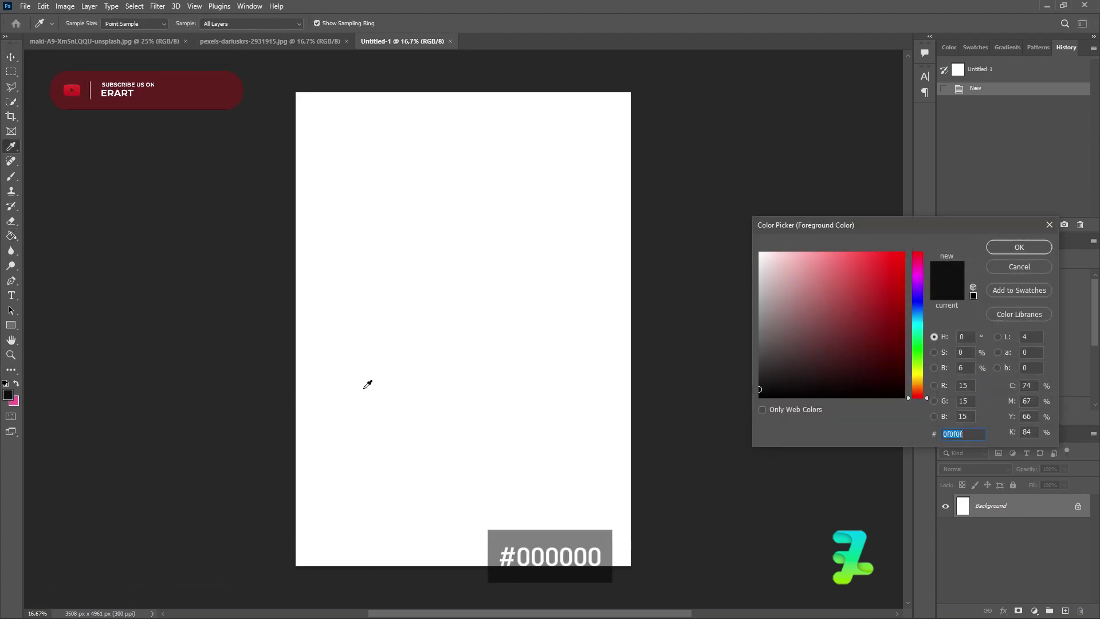
type("000000")
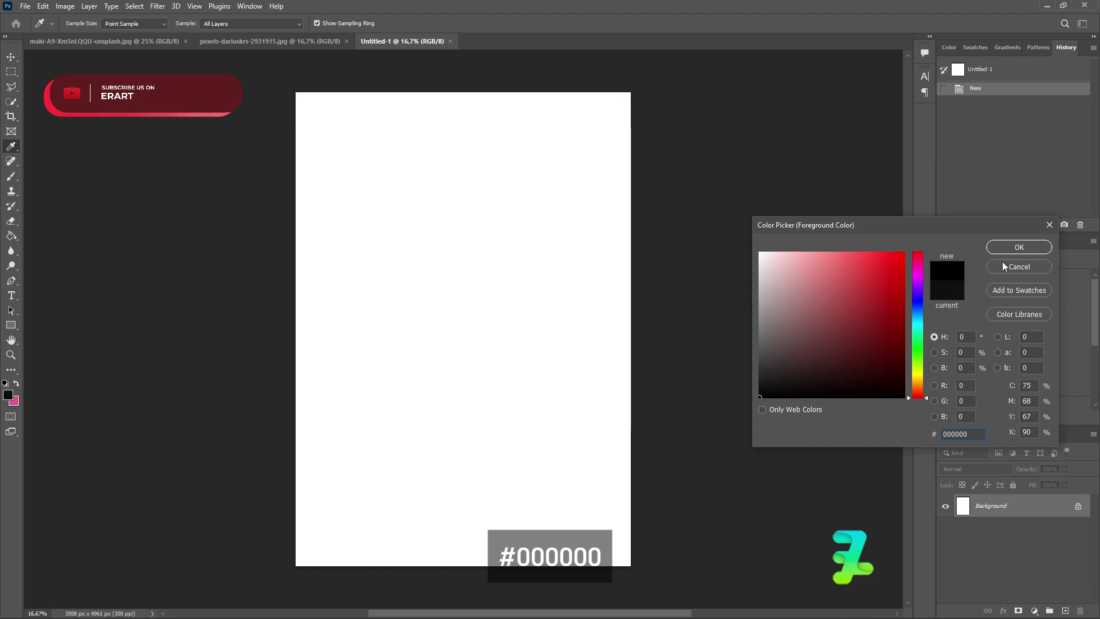
left_click(1019, 247)
left_click(465, 319)
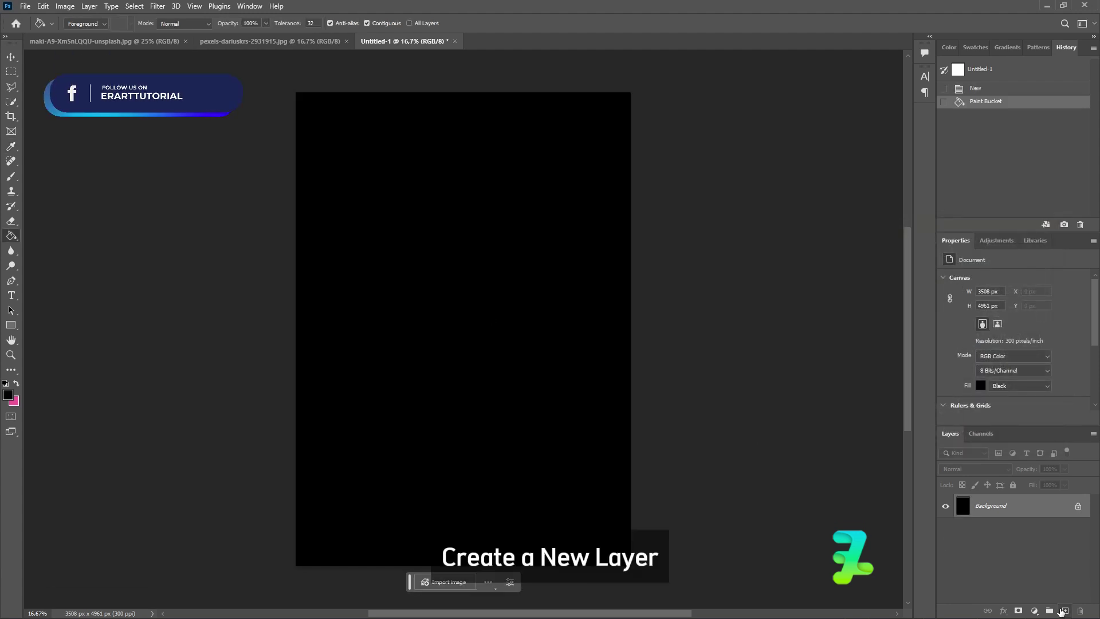
Step: Add a new layer above the background and set the foreground color to white (#ffffff)
left_click(1064, 611)
left_click(8, 395)
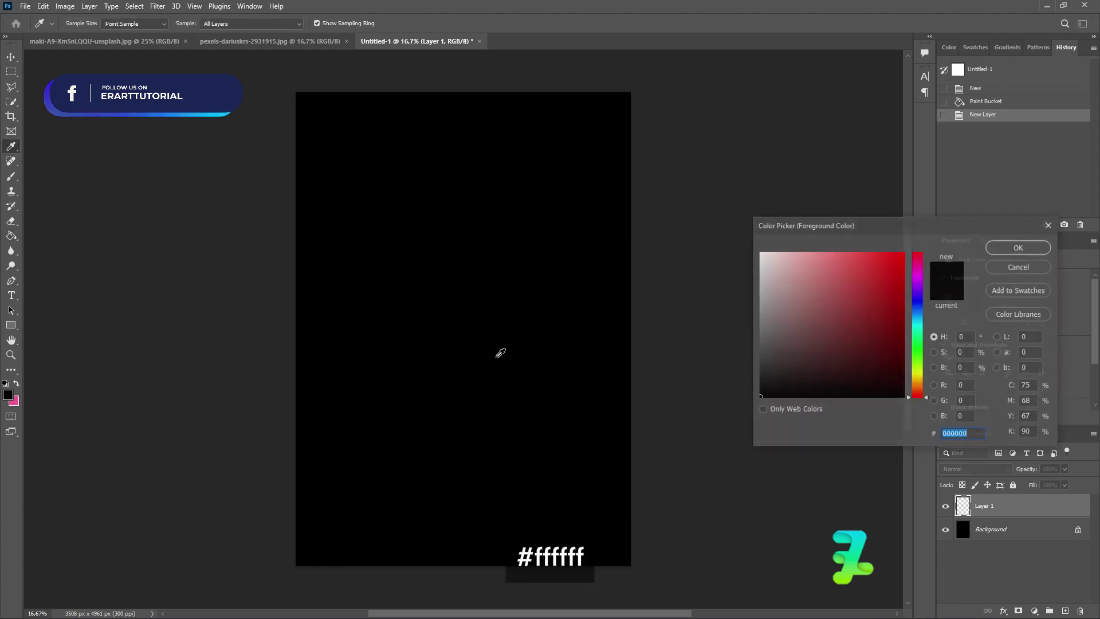
type("ffffff")
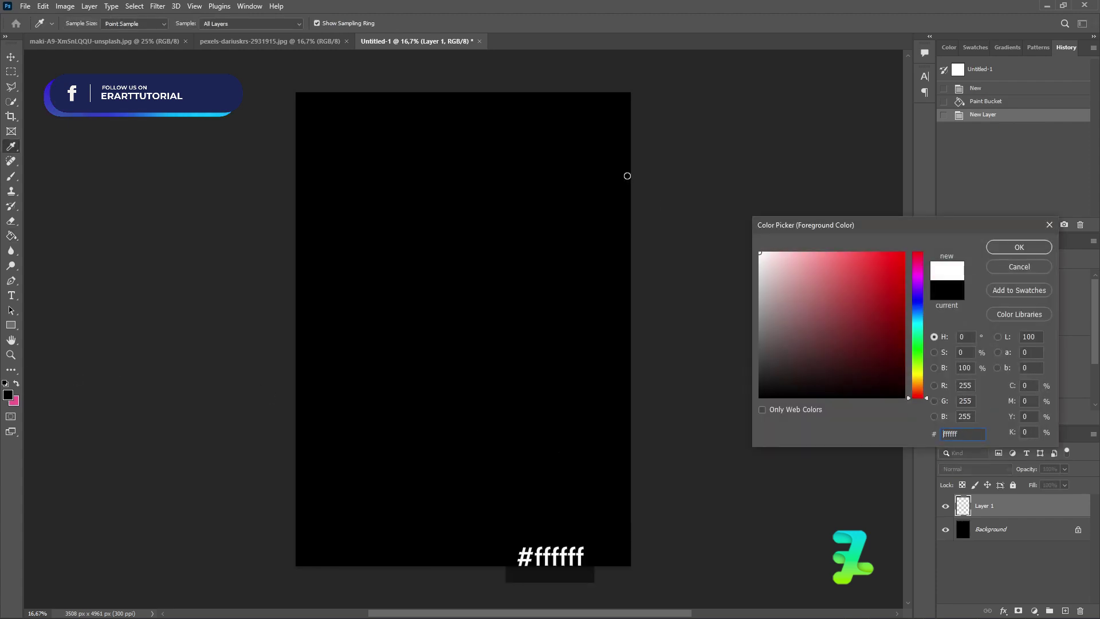
left_click(1012, 247)
Step: Add the text "Holiday" in the Foxlite Script font on the black canvas
left_click(10, 297)
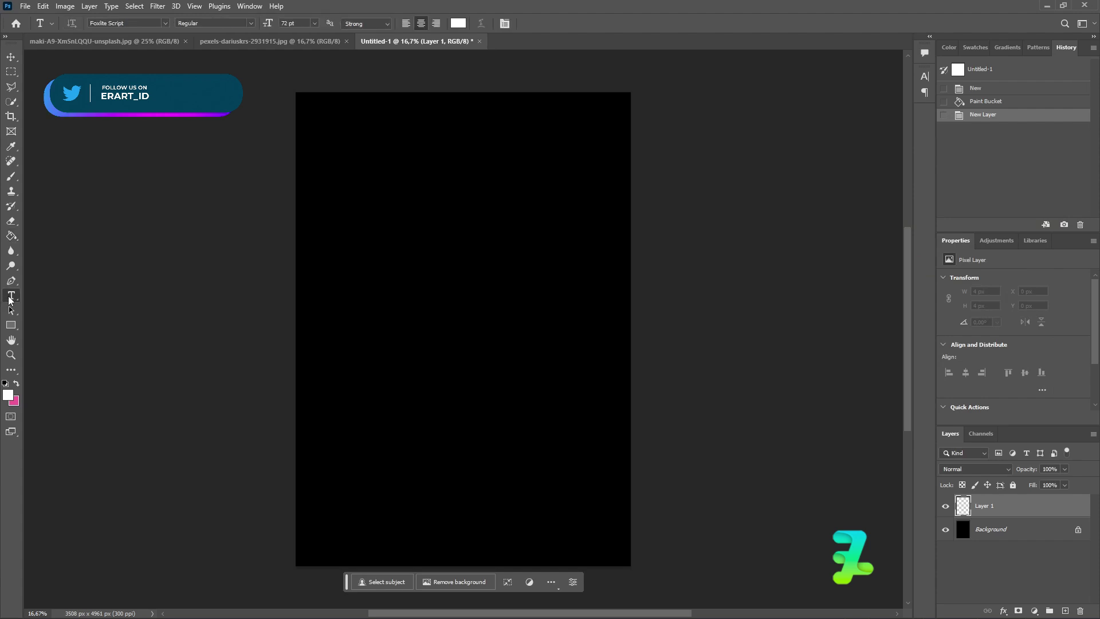
left_click(165, 27)
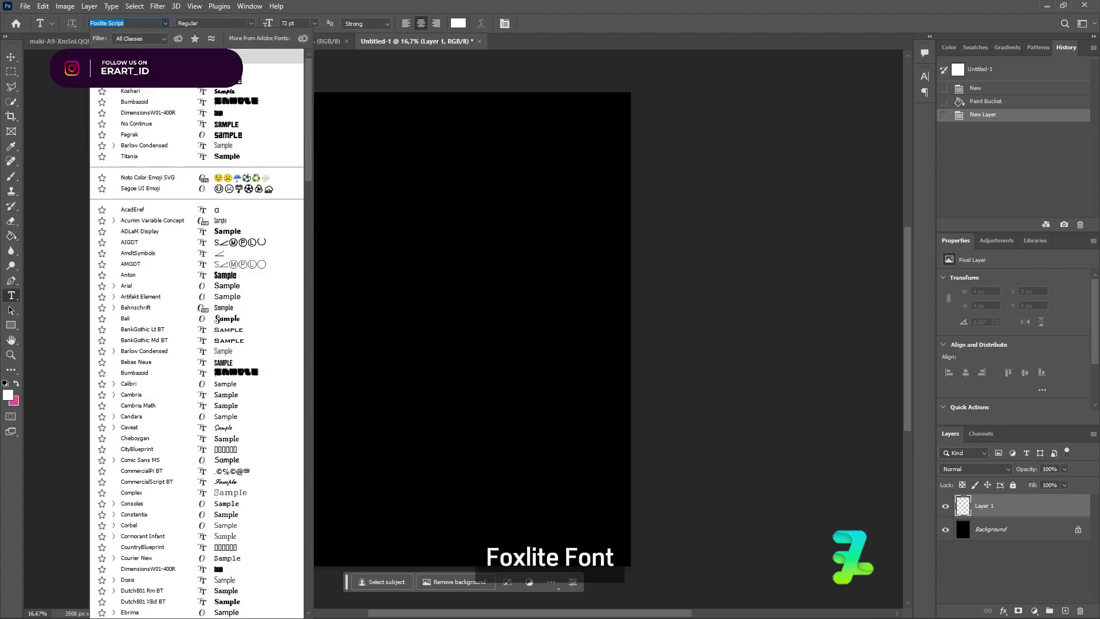
left_click(148, 58)
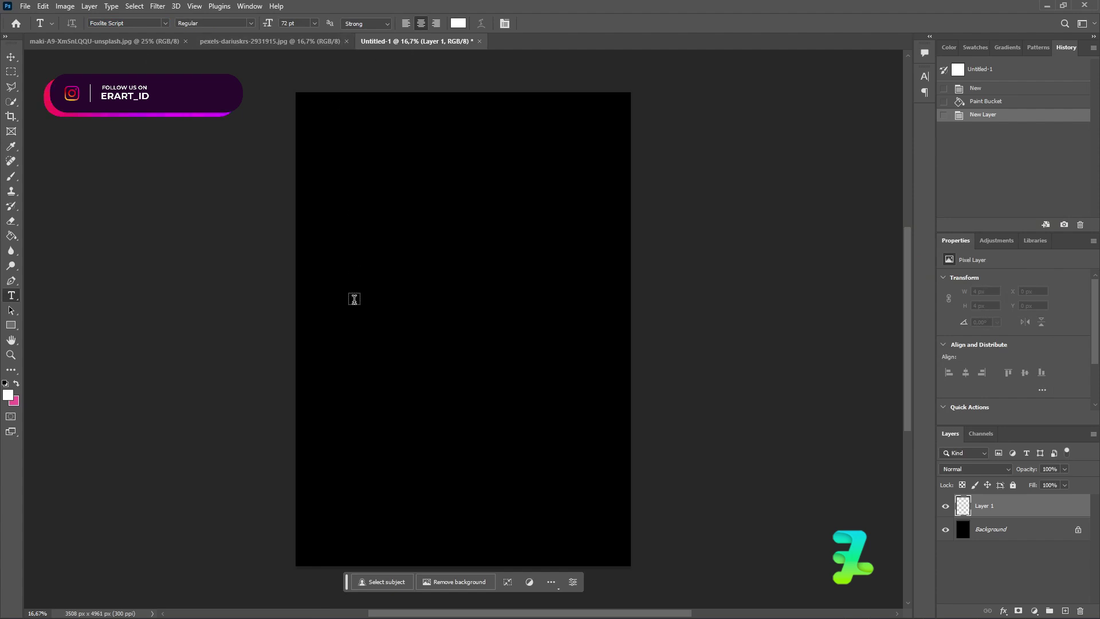
left_click(411, 332)
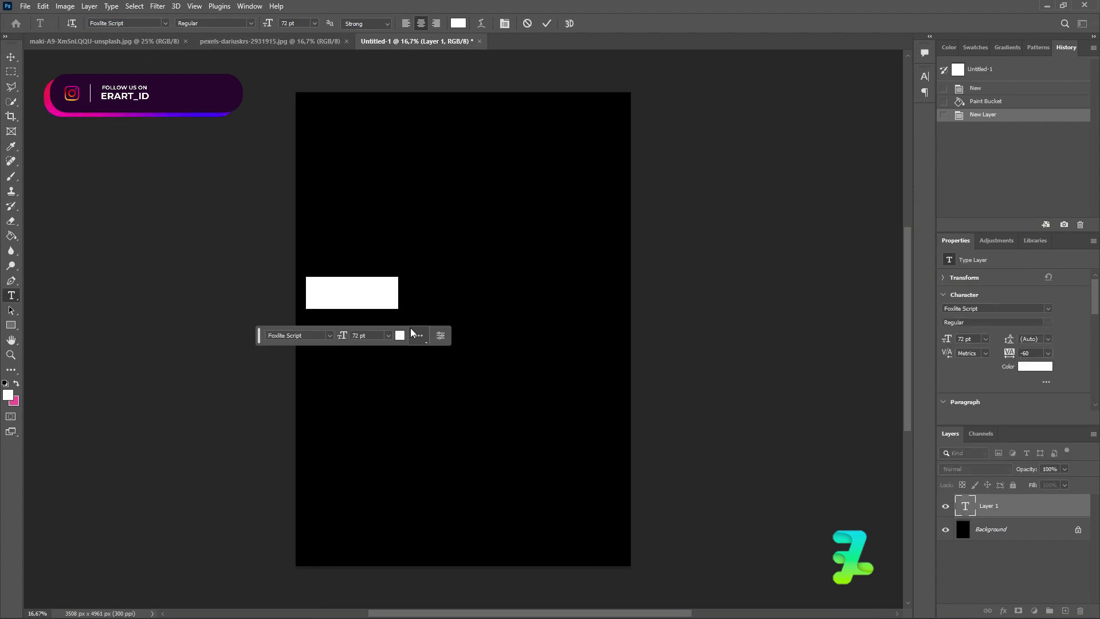
type("H")
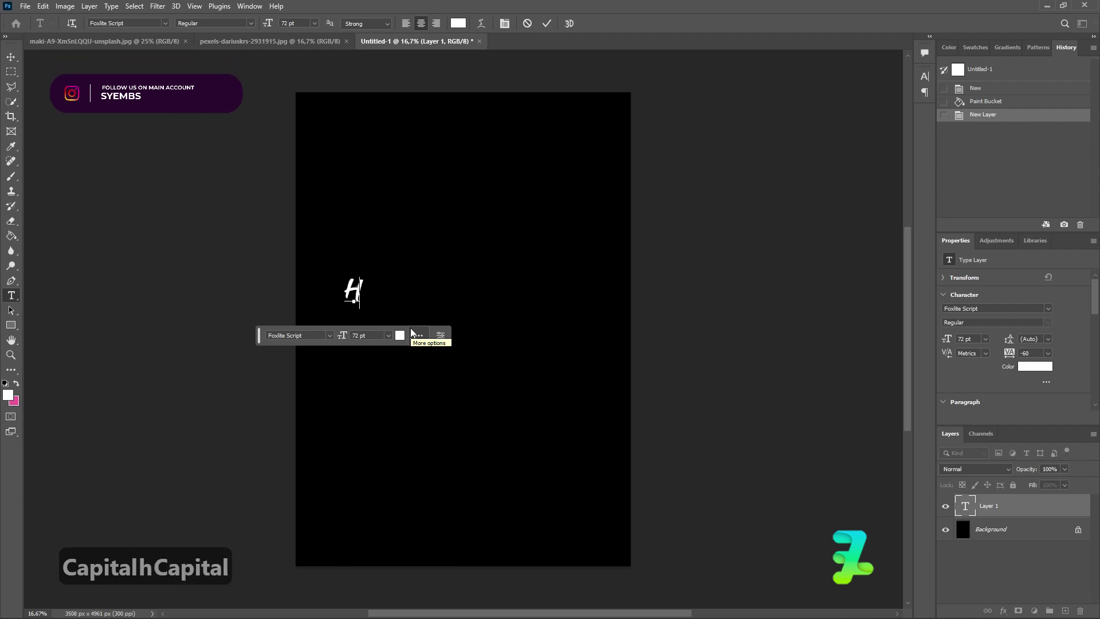
type("o")
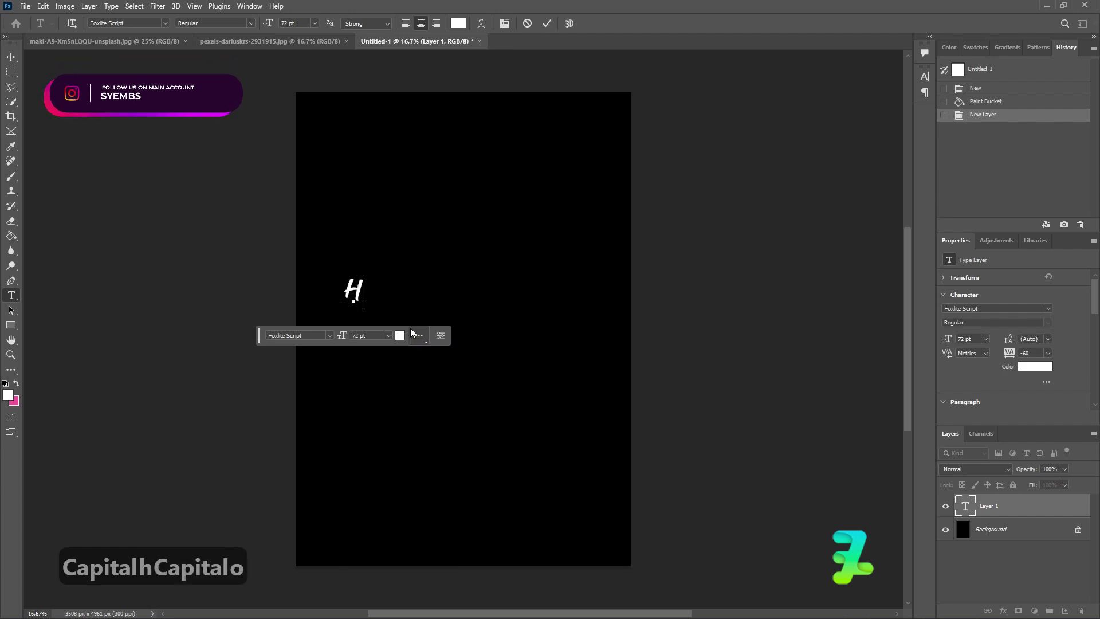
type("o")
key("BackSpace")
type("lid")
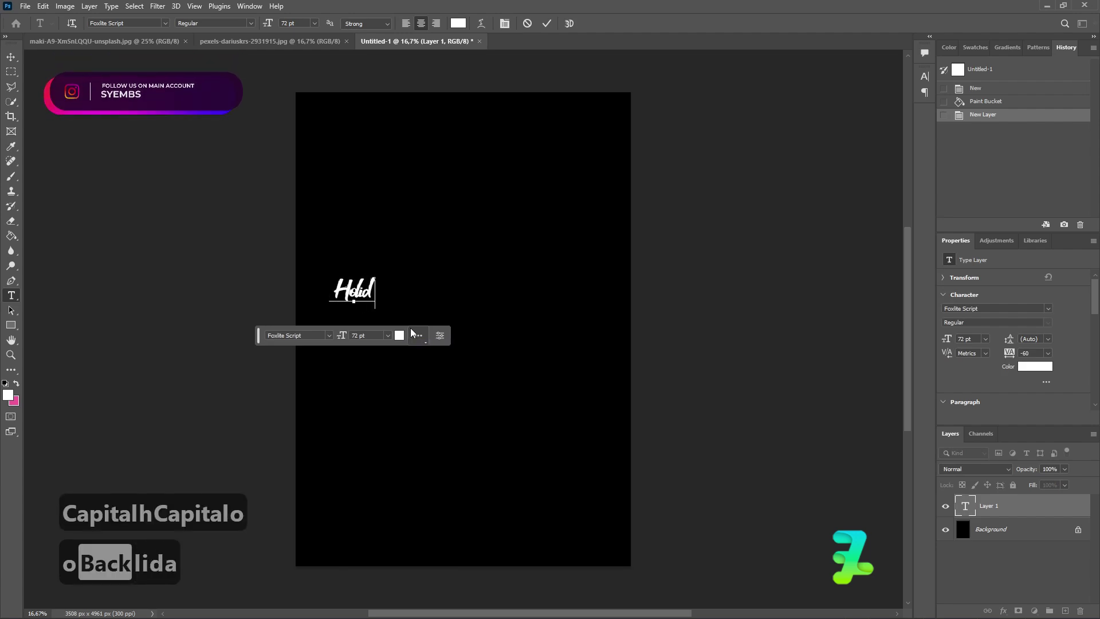
type("ay")
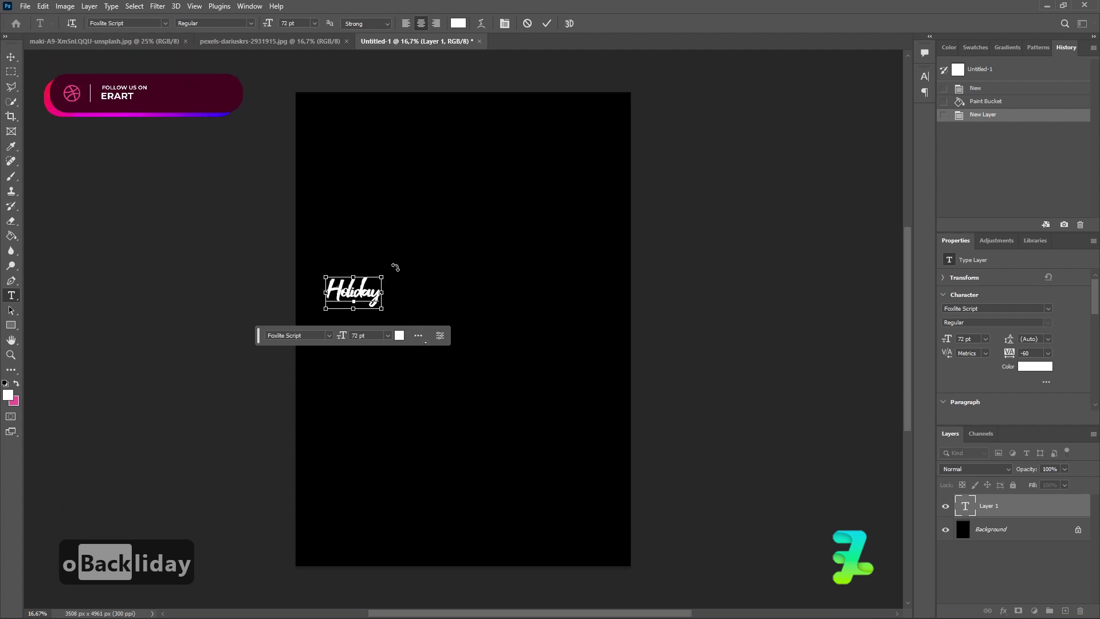
Step: Set the "Holiday" text size to 300 pt and move it to the middle of the canvas's upper half
key("ctrl+a")
left_click(314, 24)
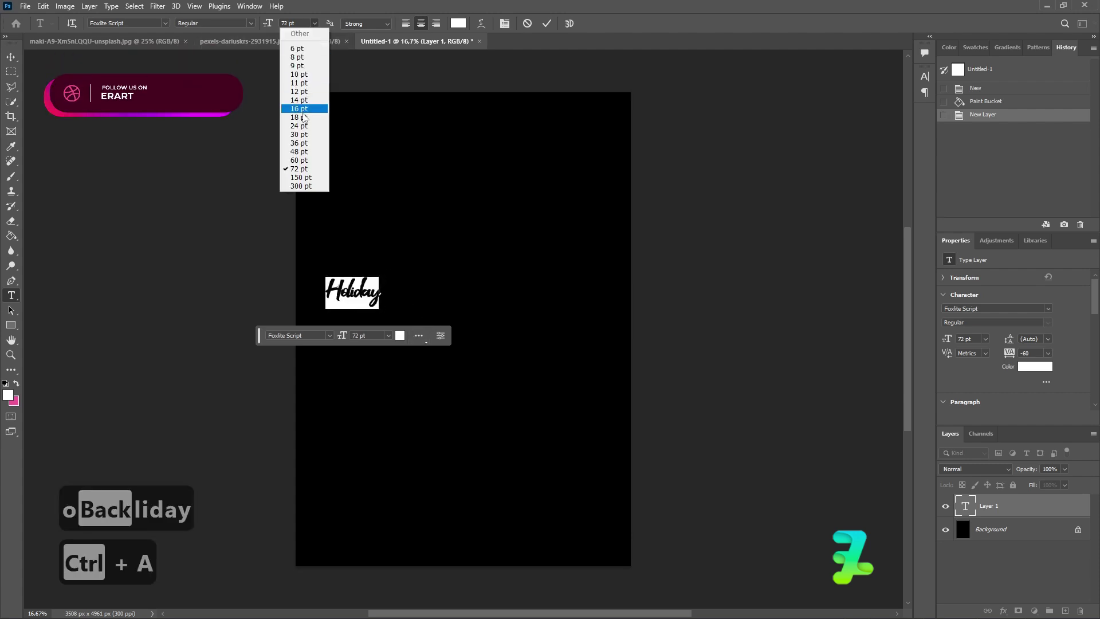
left_click(302, 186)
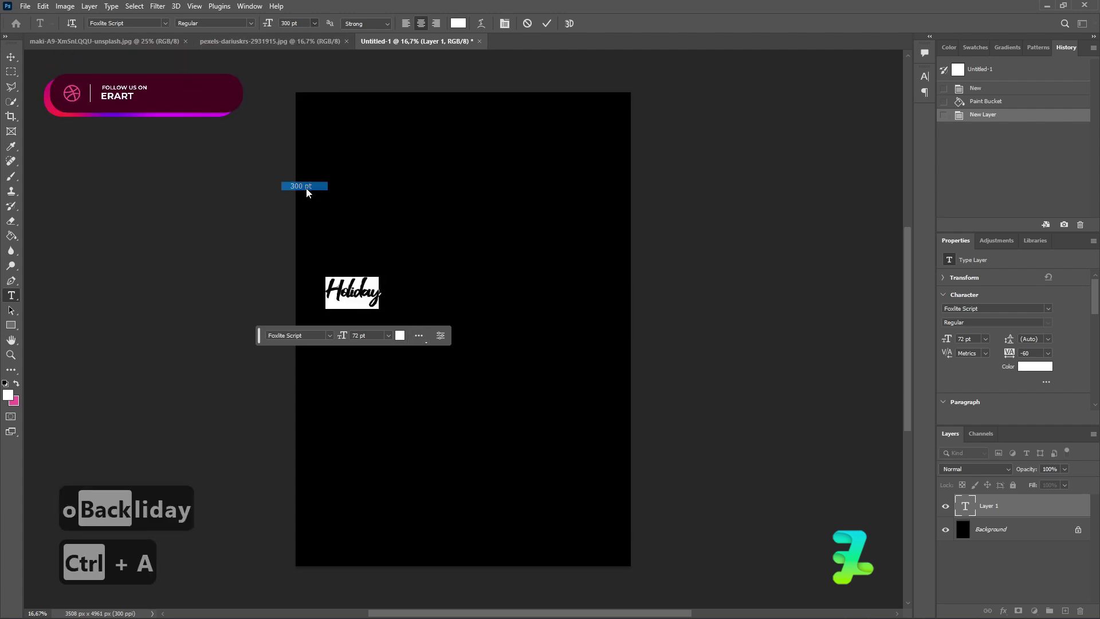
left_click(9, 57)
left_click_drag(351, 248, 469, 281)
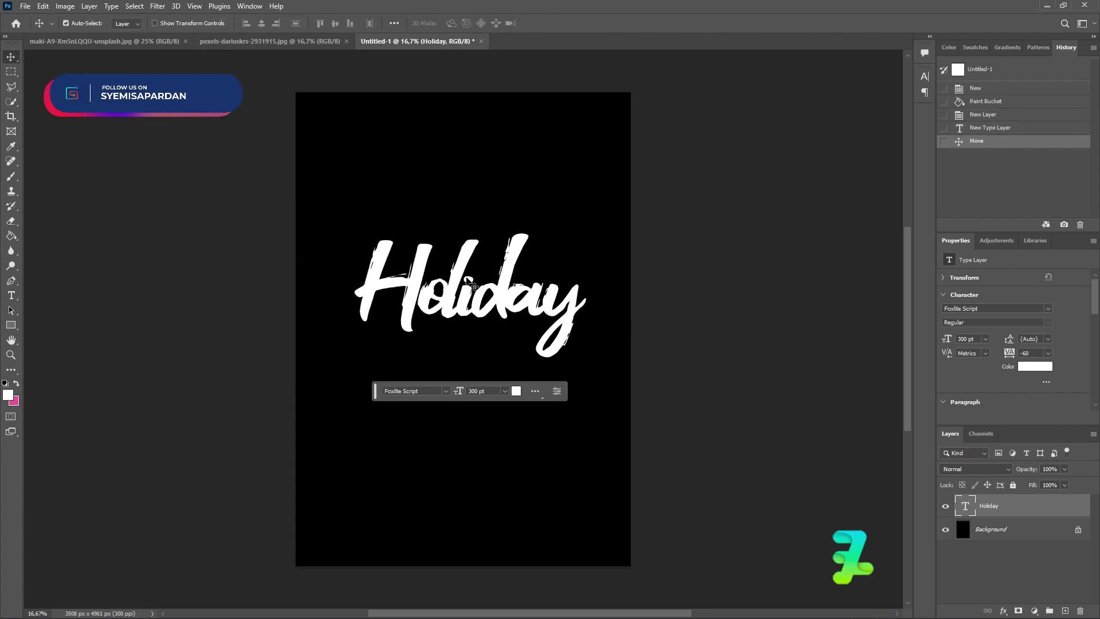
Step: Scale the "Holiday" text to about 155% so it spans the canvas width and rotate it about 15° counterclockwise
key("ctrl+t")
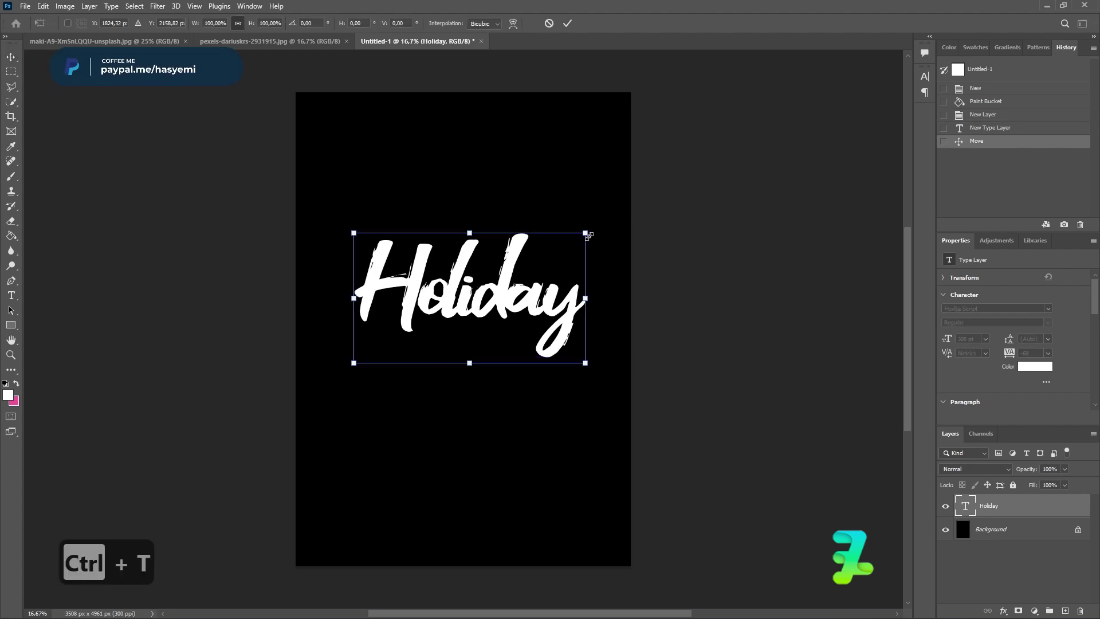
left_click_drag(587, 234, 639, 205)
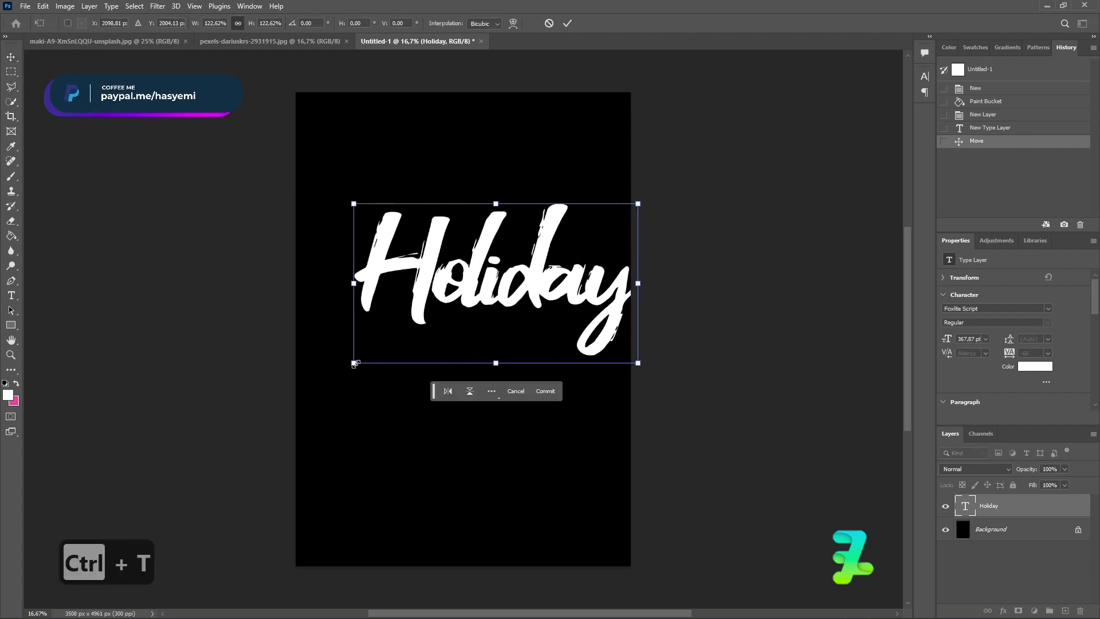
left_click_drag(354, 364, 278, 404)
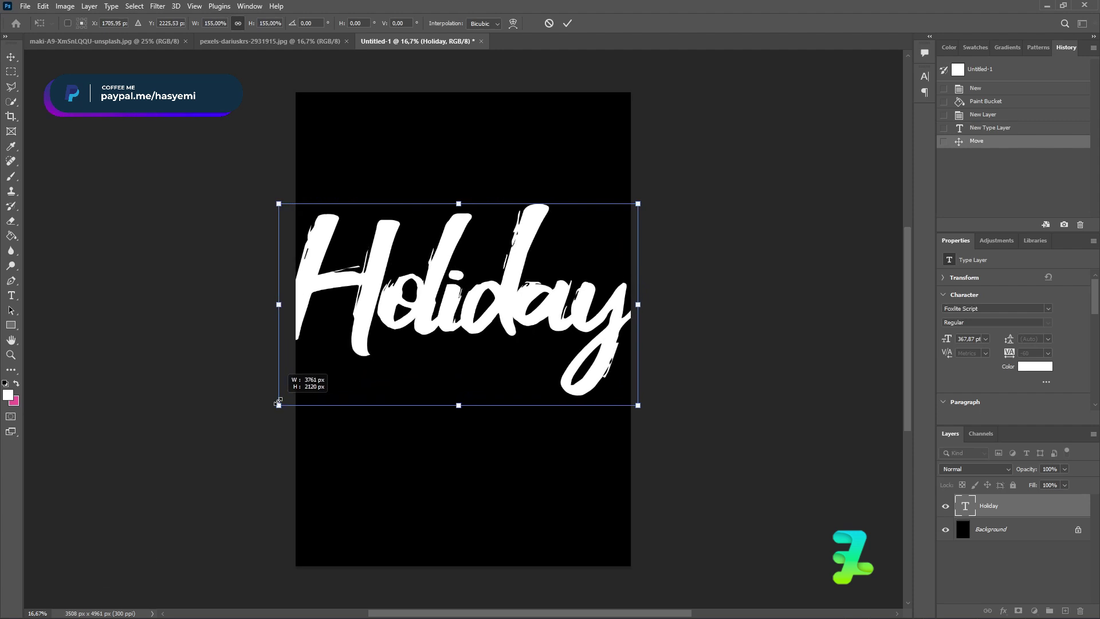
left_click_drag(652, 410, 673, 355)
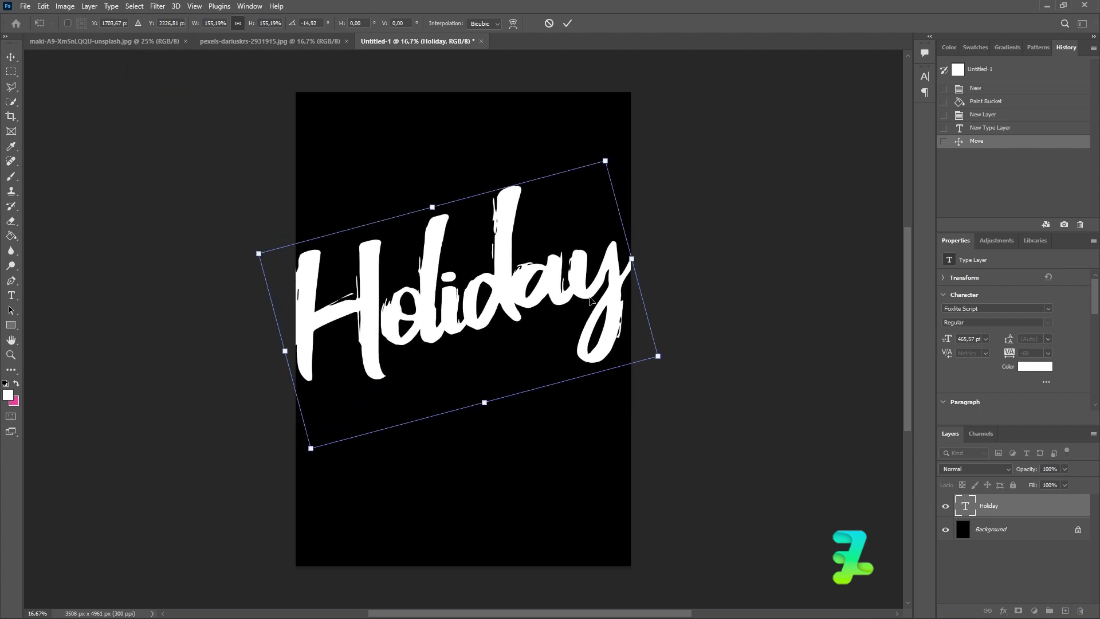
mouse_move(590, 299)
left_mouse_down()
mouse_move(599, 294)
mouse_move(592, 304)
left_mouse_up()
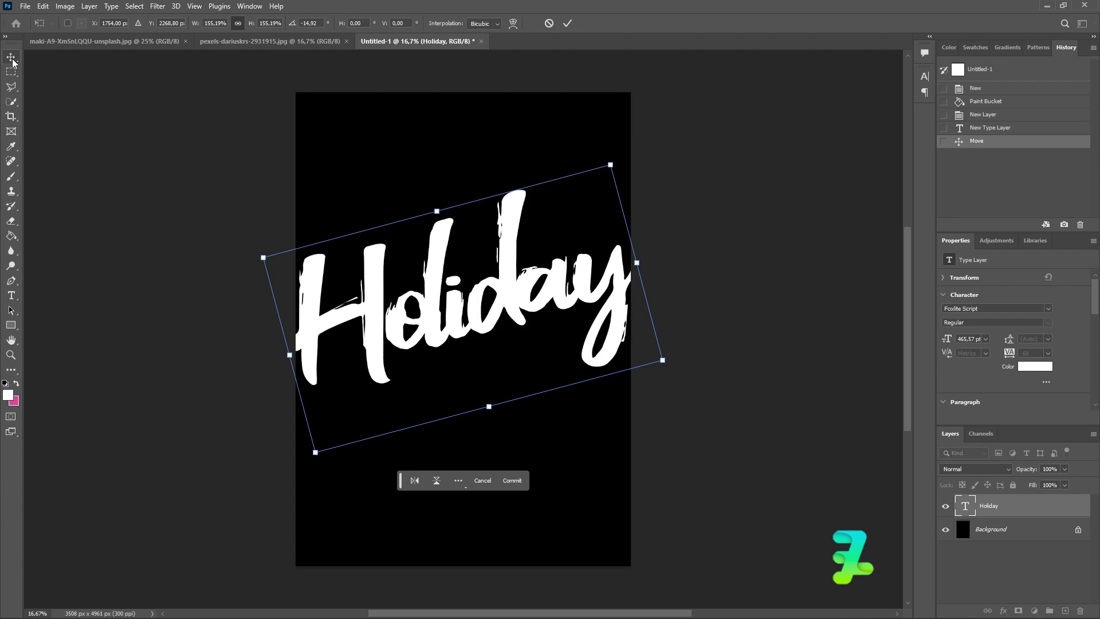
key("Return")
Step: Align the "Holiday" text to the vertical center of the whole canvas and clear the selection
left_click_drag(430, 319, 430, 334)
key("ctrl+a")
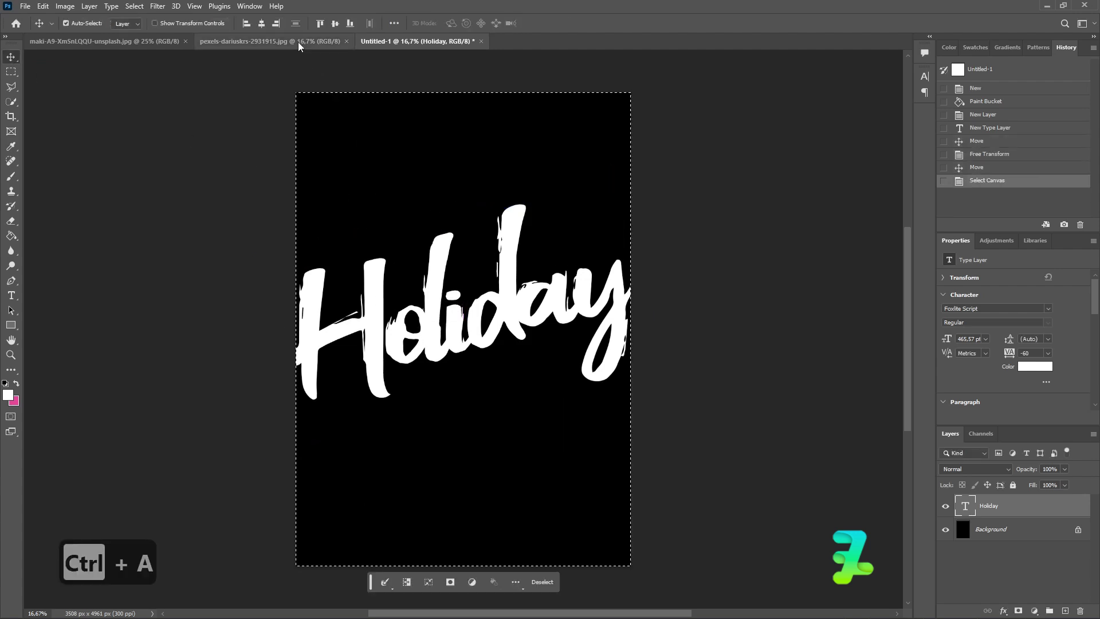
left_click(335, 23)
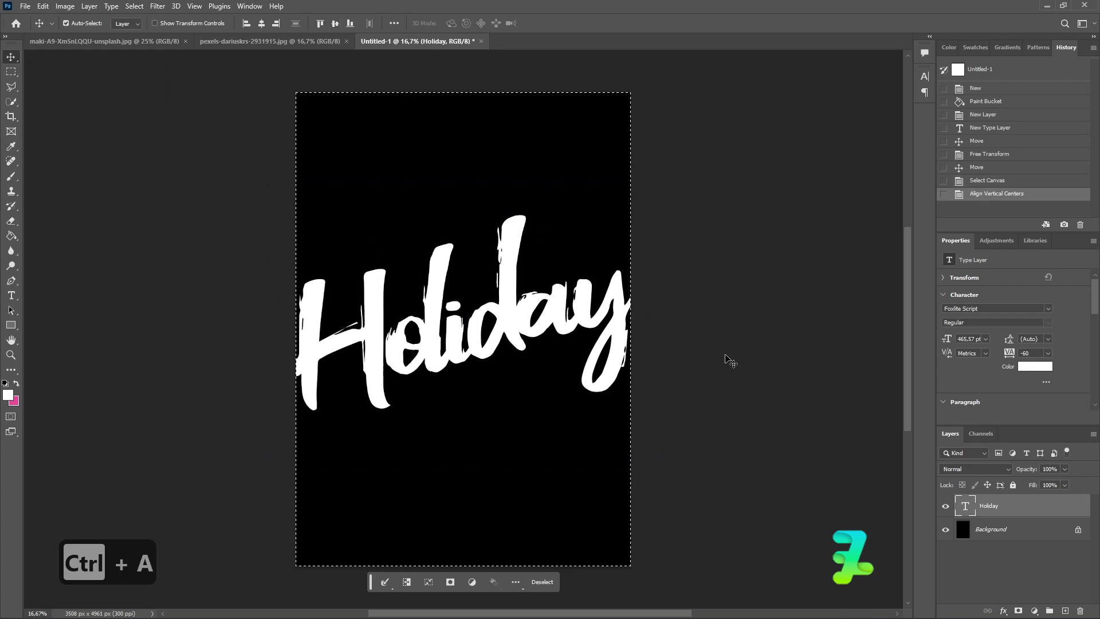
key("ctrl+d")
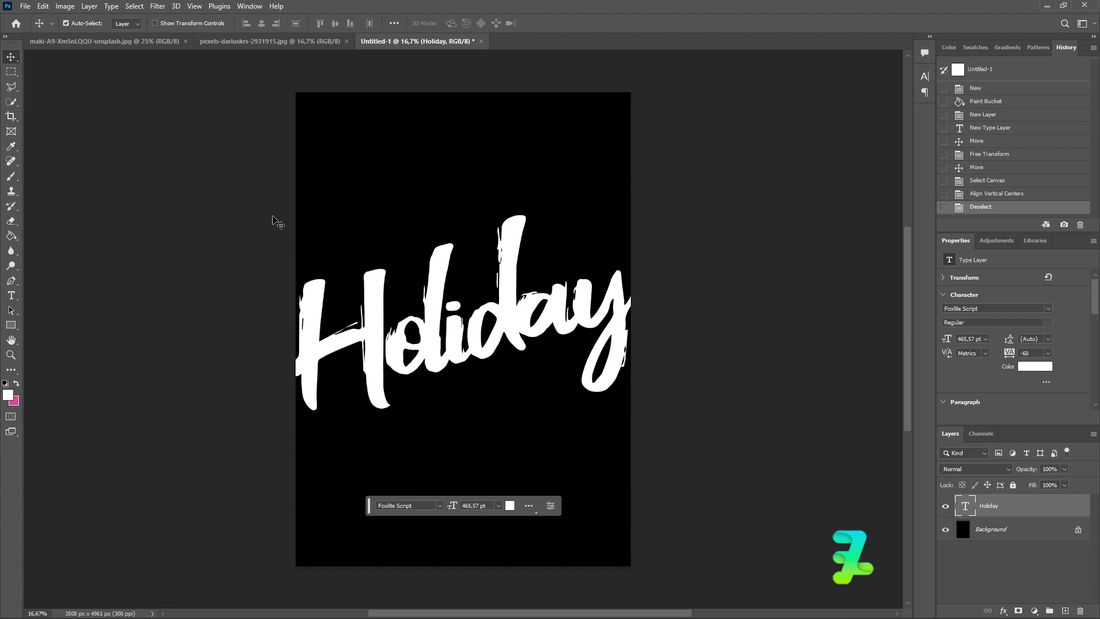
Step: Move pexels-dariuskrs-2931915.jpg to a new window, copy the sky photo into the Holiday document, and close the source image
left_click(244, 41)
right_click(241, 41)
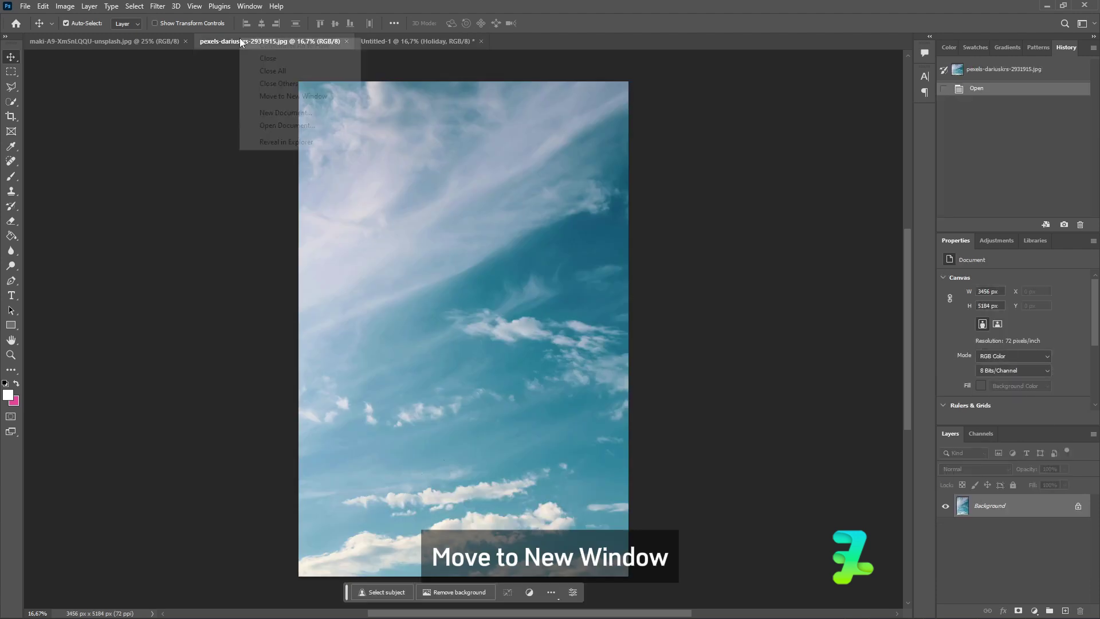
left_click(297, 97)
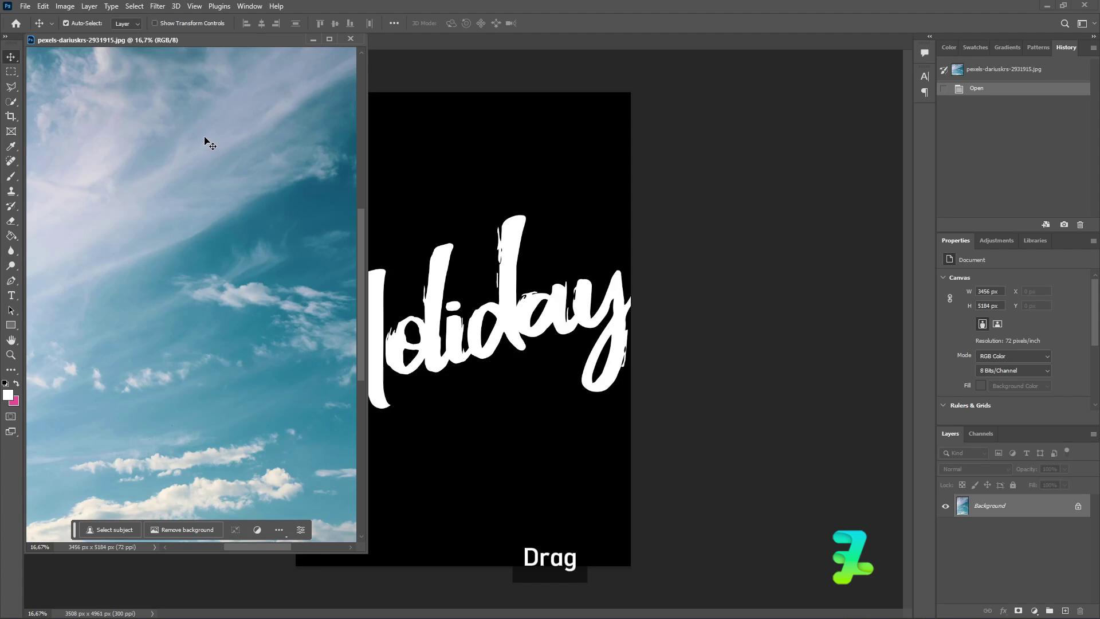
left_click_drag(205, 139, 431, 189)
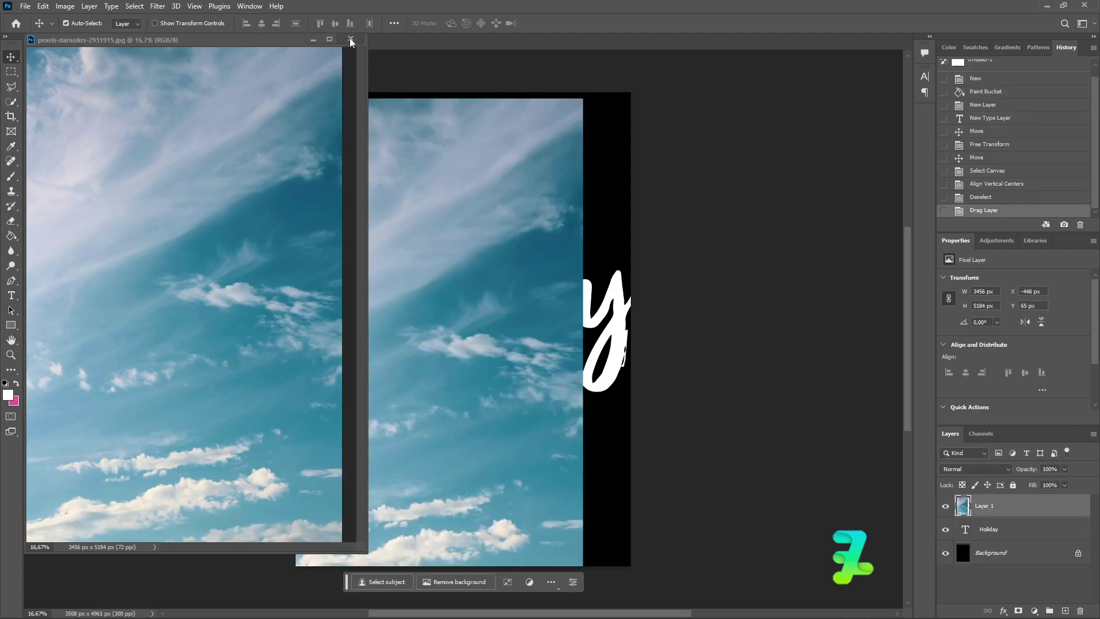
left_click(351, 42)
Step: Place the sky layer below the "Holiday" text and scale it to about 104%, positioned to cover the whole canvas
left_click_drag(994, 507, 994, 541)
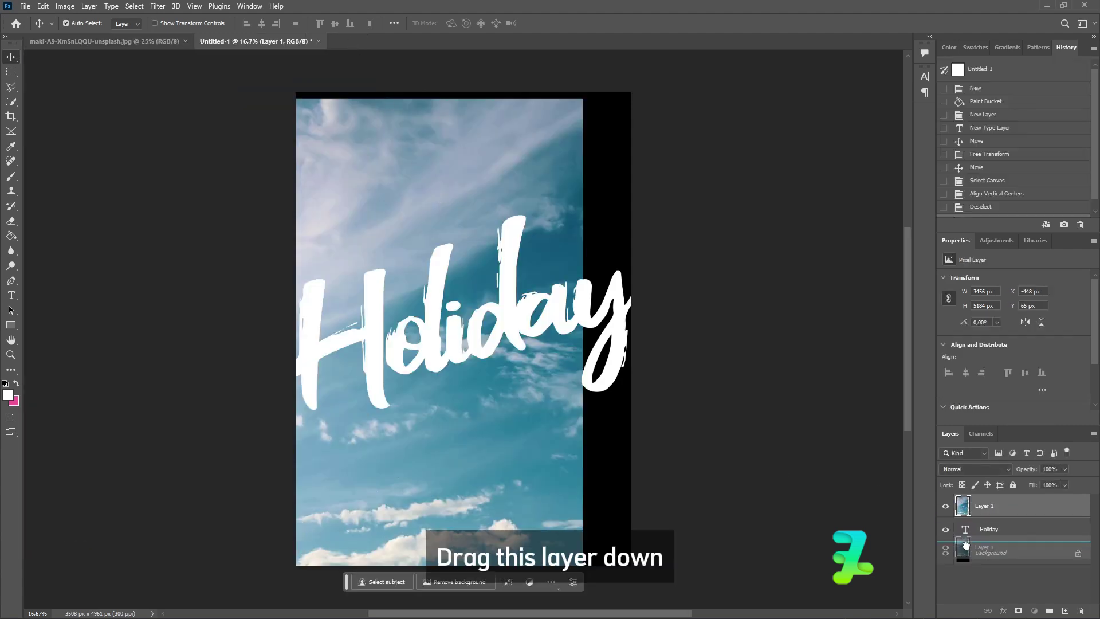
key("ctrl+t")
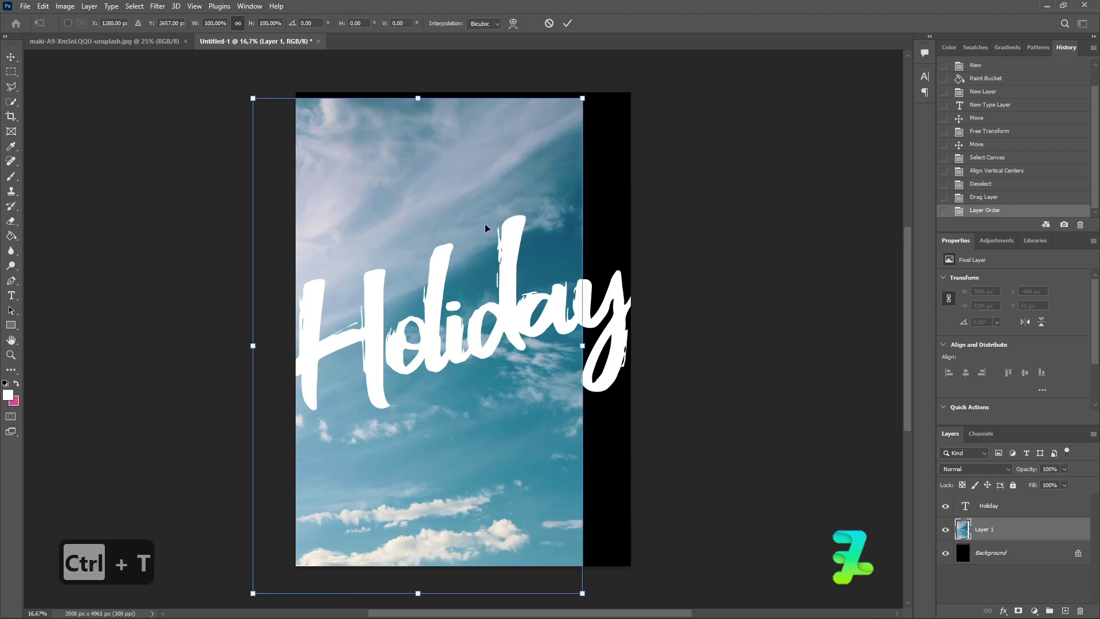
left_click_drag(485, 224, 527, 213)
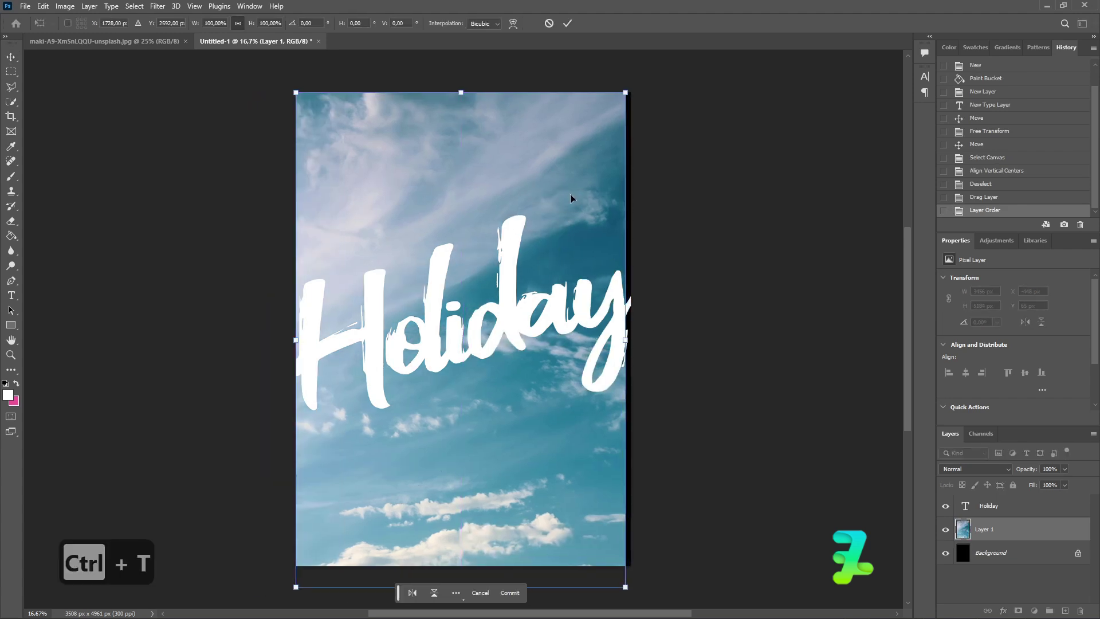
left_click_drag(632, 94, 648, 84)
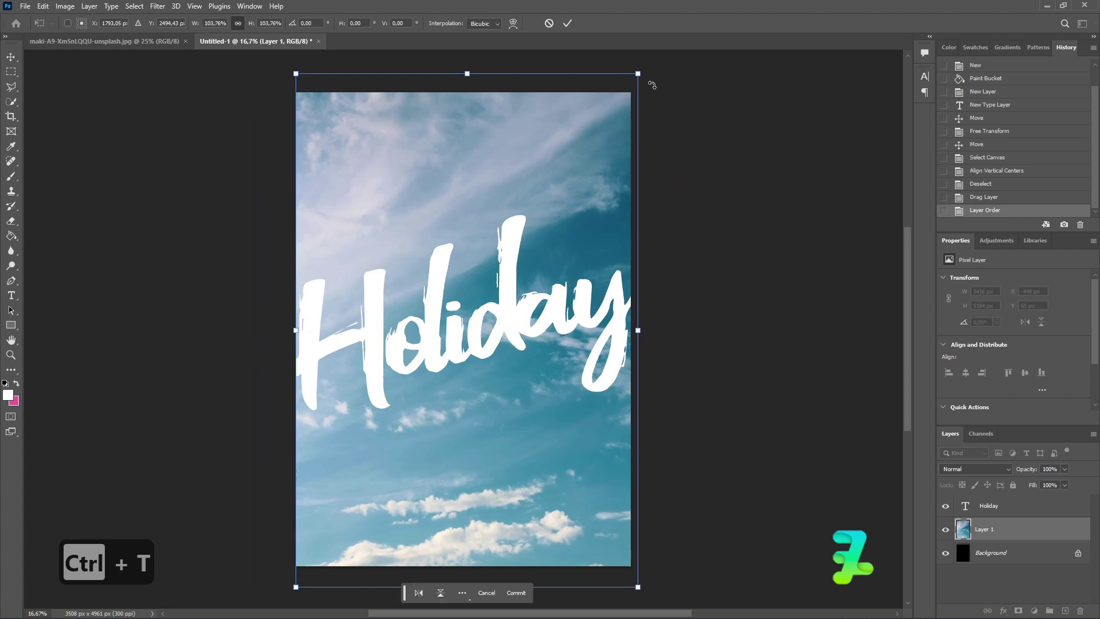
mouse_move(538, 380)
left_mouse_down()
mouse_move(530, 240)
mouse_move(542, 299)
mouse_move(537, 285)
mouse_move(532, 377)
left_mouse_up()
left_click(10, 60)
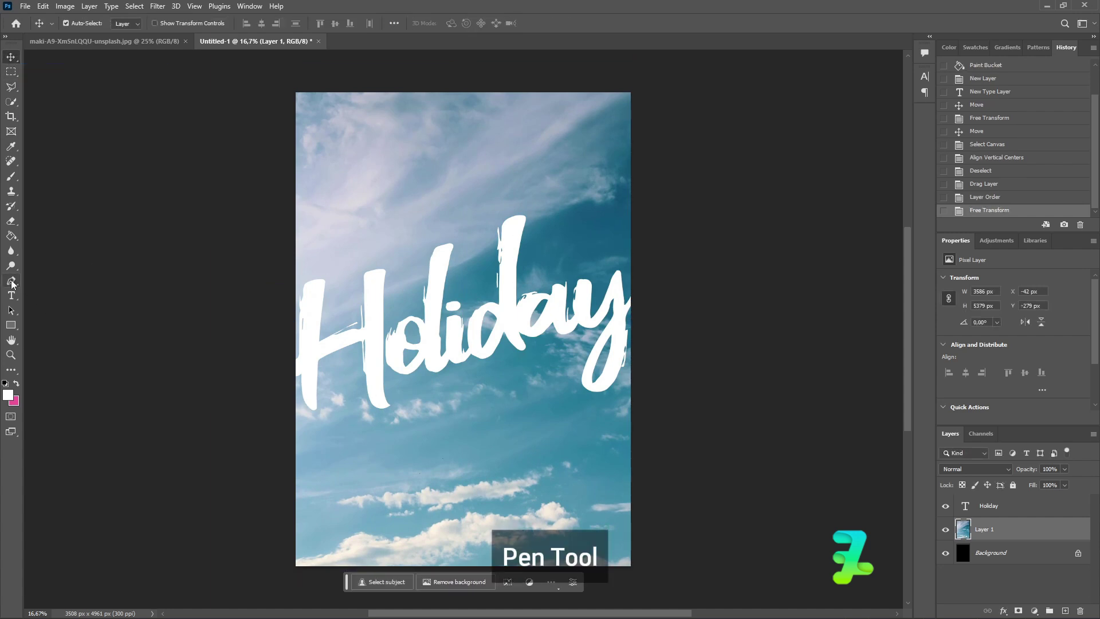
Step: Trace an open Pen tool path through the "Holiday" lettering from the canvas's left edge across to the "y"
left_click(11, 281)
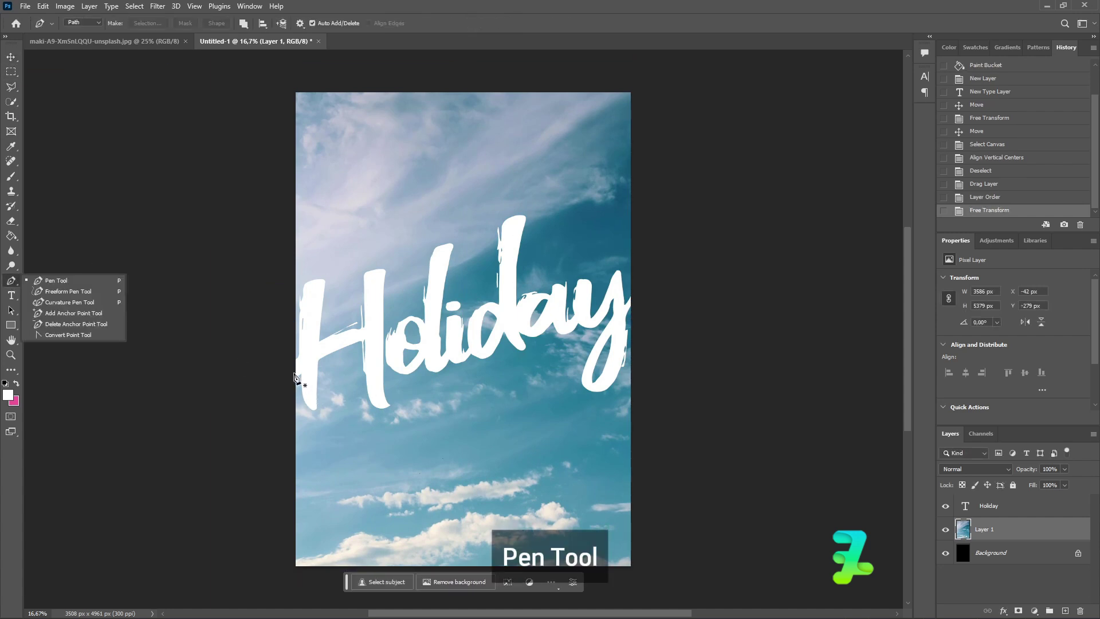
left_click(293, 373)
left_click(315, 355)
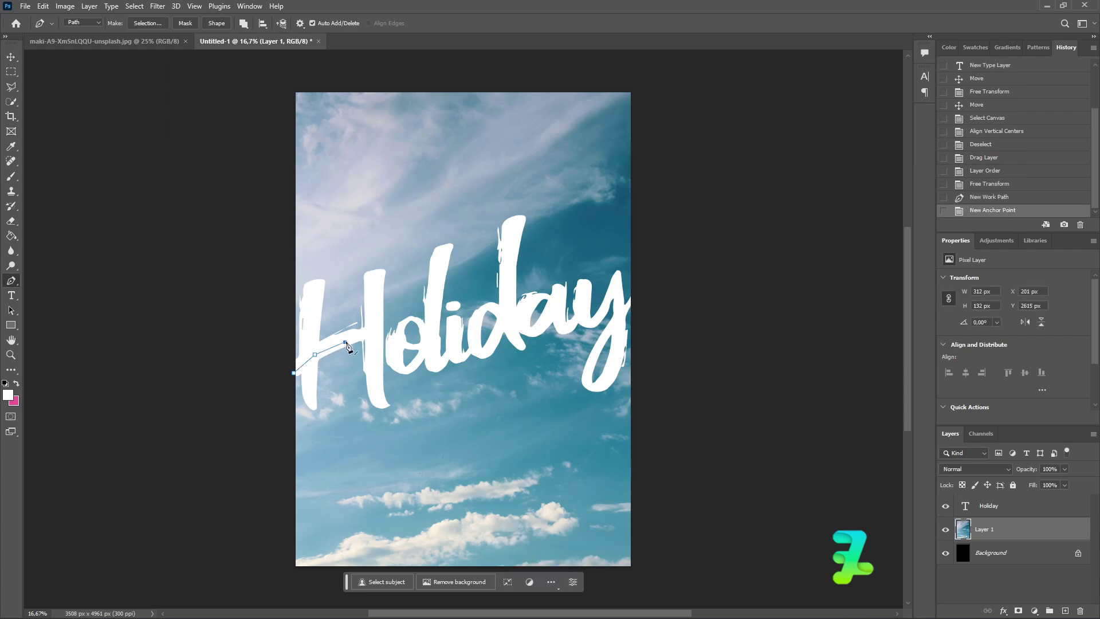
left_click(367, 333)
left_click(374, 334)
left_click(378, 338)
left_click(384, 347)
left_click(394, 347)
left_click(402, 344)
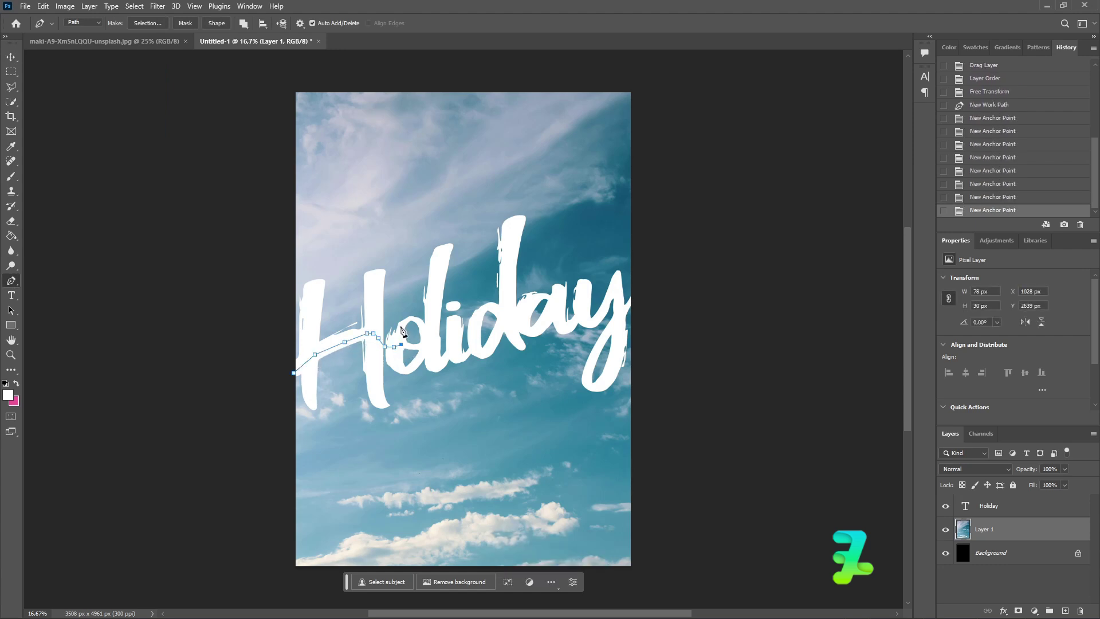
left_click(400, 326)
left_click(412, 318)
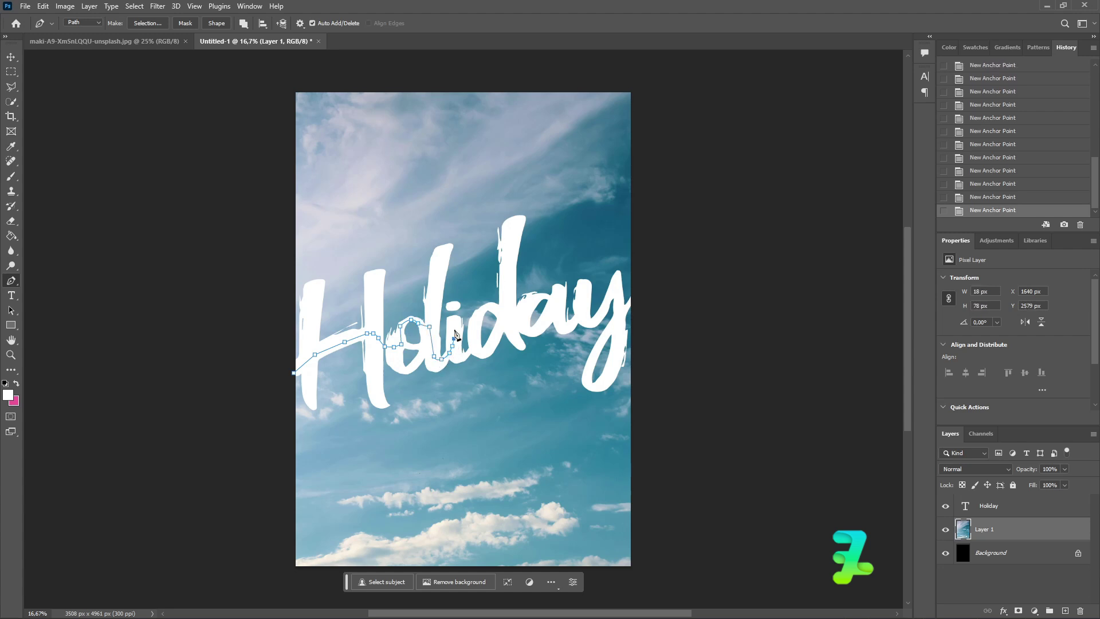
left_click(454, 328)
left_click(453, 322)
left_click_drag(459, 356, 465, 356)
left_click(508, 294)
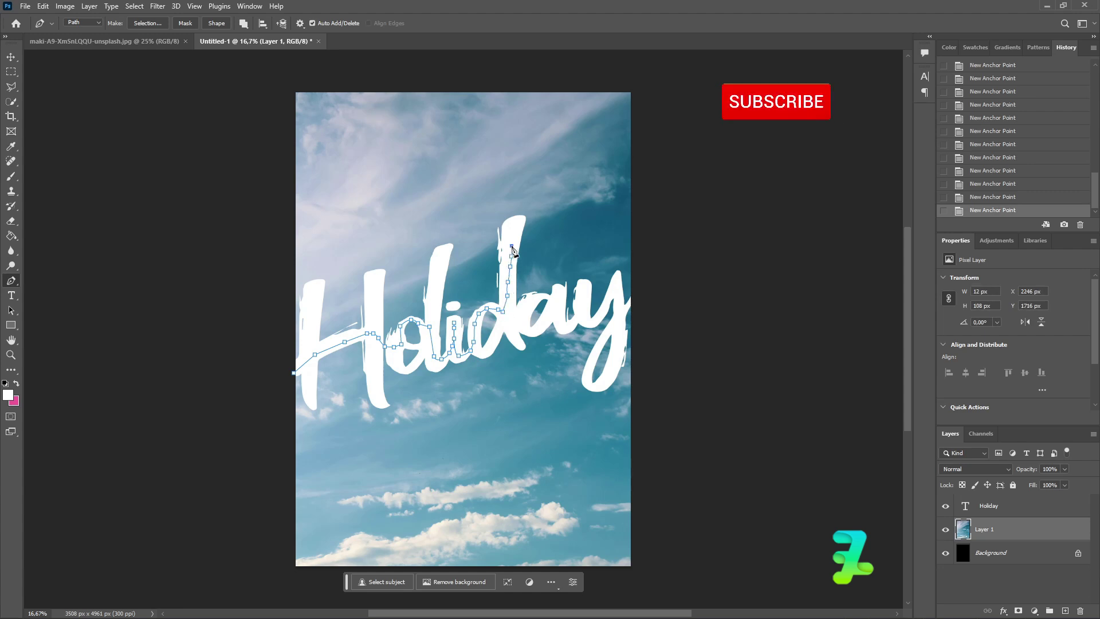
left_click(510, 319)
left_click(521, 315)
left_click(529, 306)
left_click(537, 299)
left_click(545, 297)
left_click(550, 297)
left_click(554, 299)
left_click(558, 317)
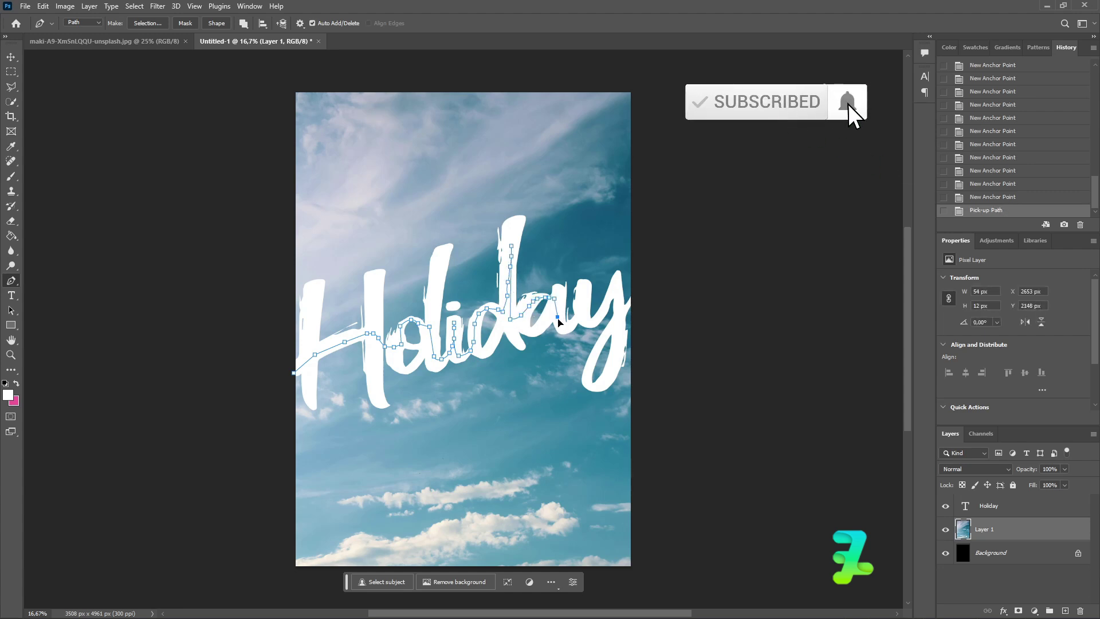
left_click(559, 325)
left_click(566, 326)
left_click(573, 324)
left_click(578, 320)
left_click(582, 312)
left_click(584, 305)
left_click(586, 297)
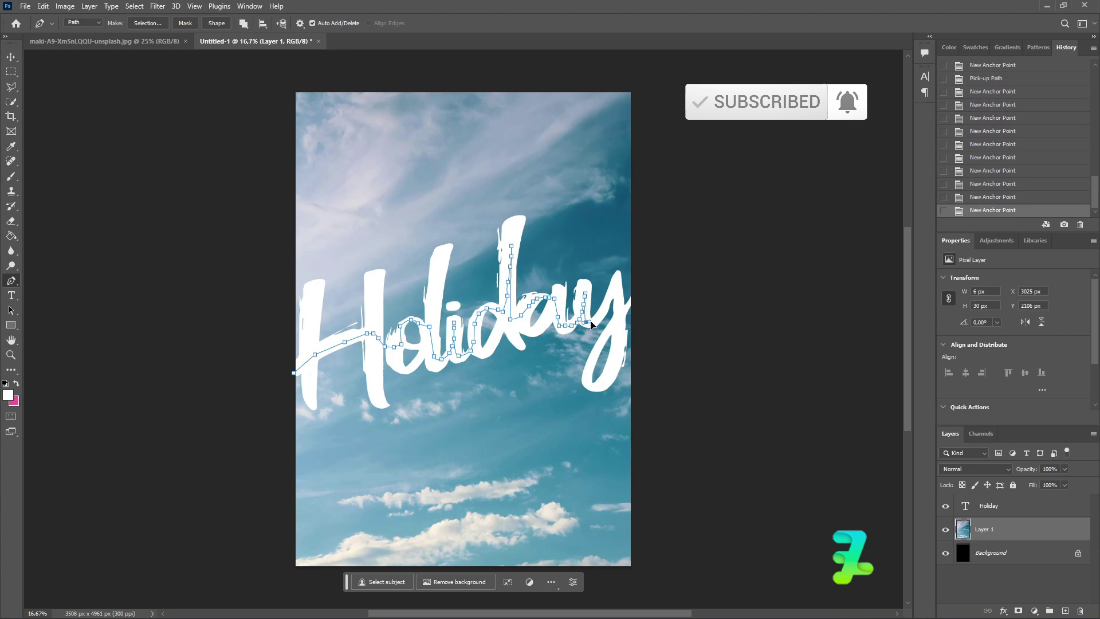
left_click(598, 316)
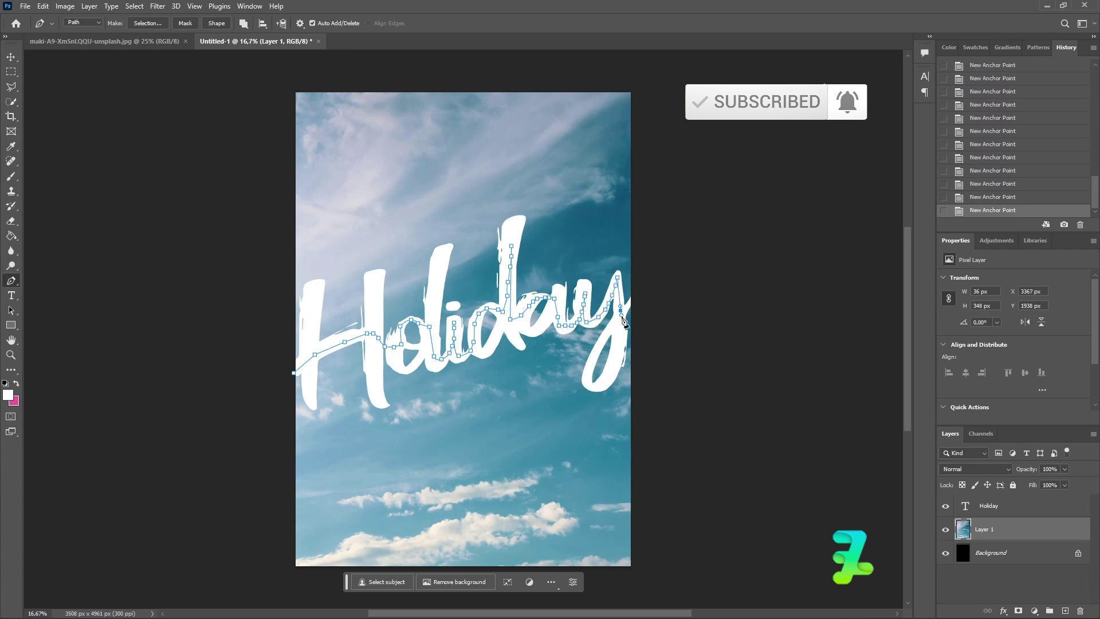
Step: Close the path around the upper part of the poster, running outside the canvas edges back to its starting point
left_click(264, 79)
left_click(234, 359)
left_click(294, 374)
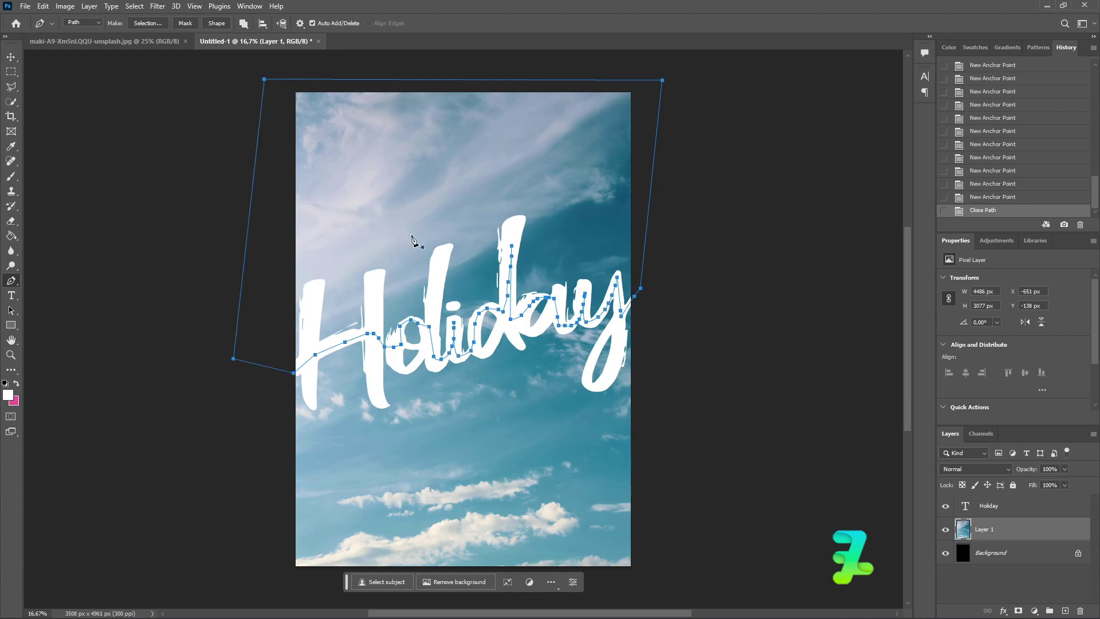
Step: Turn the closed path into a selection and use it as a layer mask on the sky layer
right_click(412, 234)
left_click(431, 281)
key("Return")
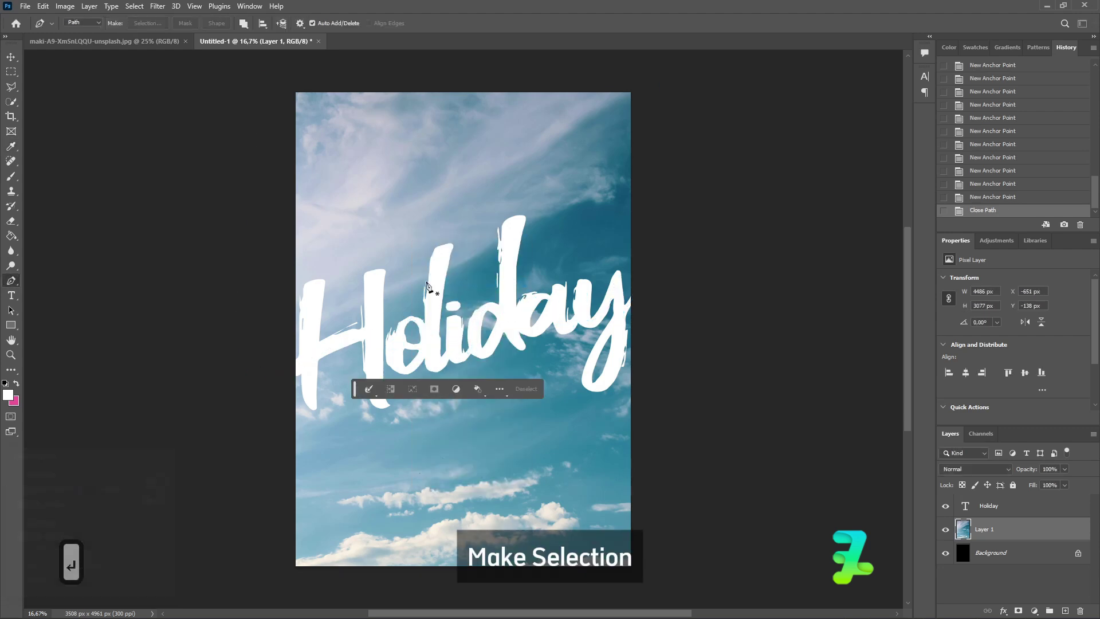
left_click(1019, 611)
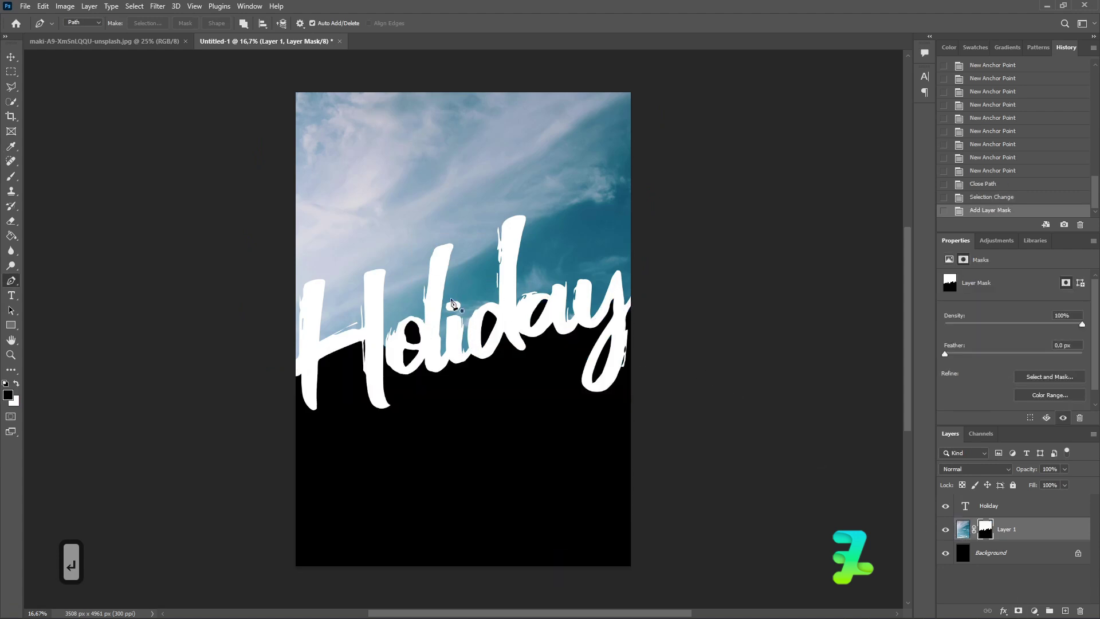
Step: Unlink the sky layer's mask and move only the sky photo up inside it, to a center Y of about 466 px
left_click(11, 58)
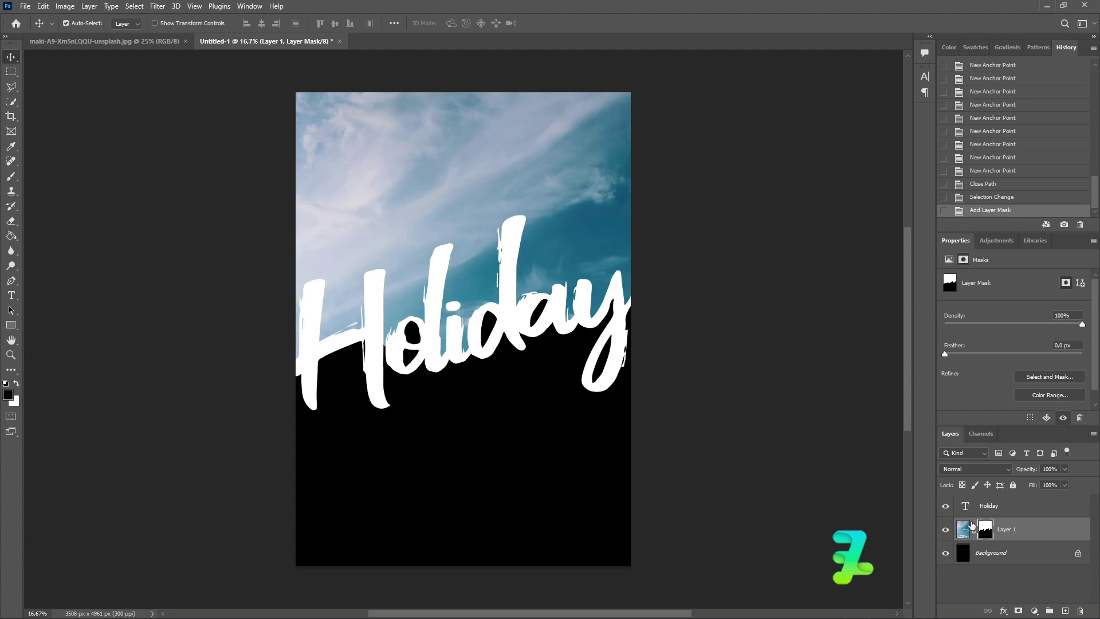
left_click(970, 531)
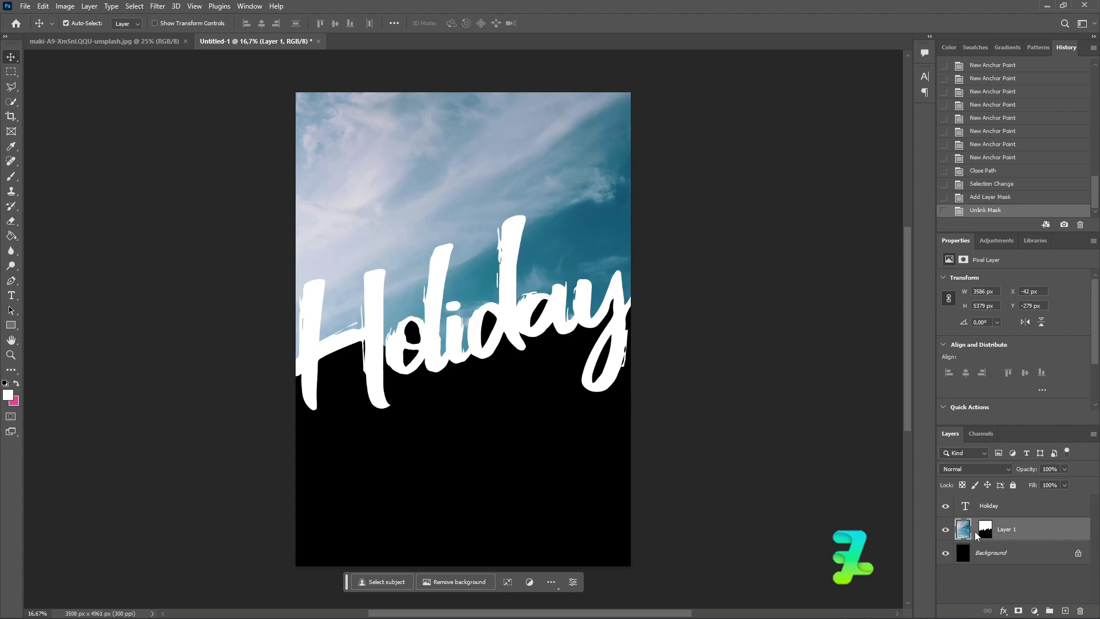
left_click_drag(433, 235, 452, 204)
key("ctrl+z")
key("ctrl+t")
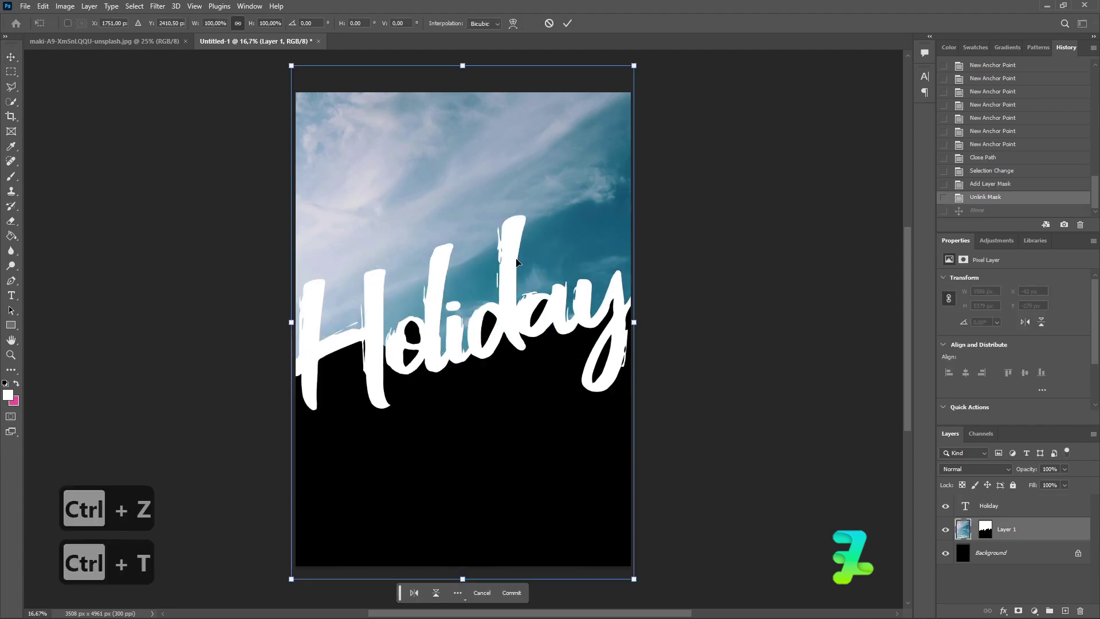
left_click_drag(518, 258, 522, 135)
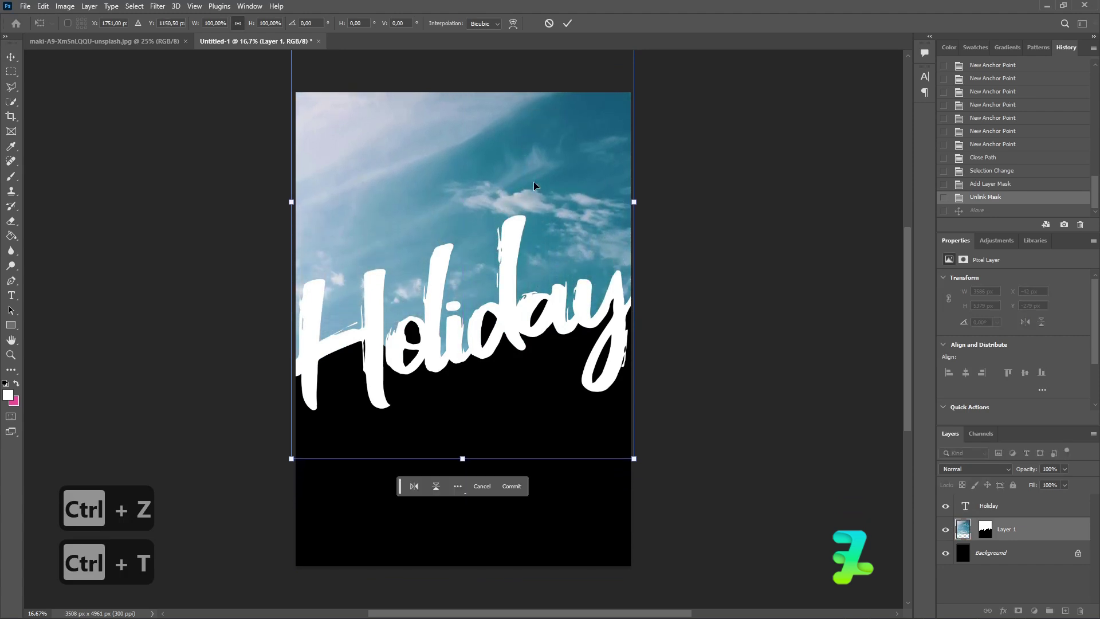
left_click_drag(542, 217, 548, 156)
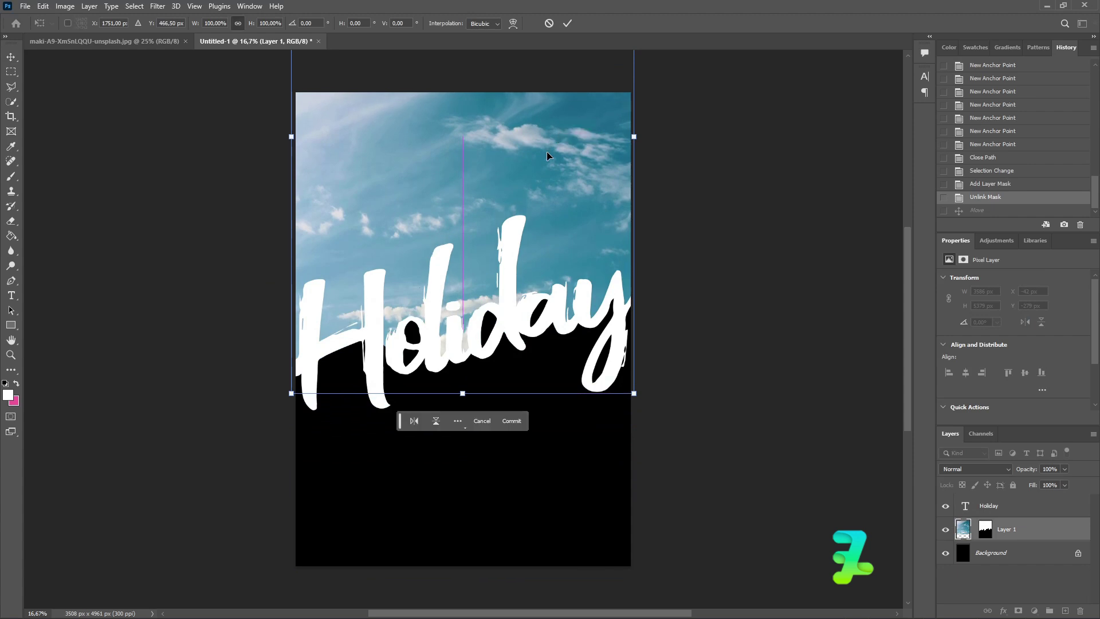
left_click(17, 59)
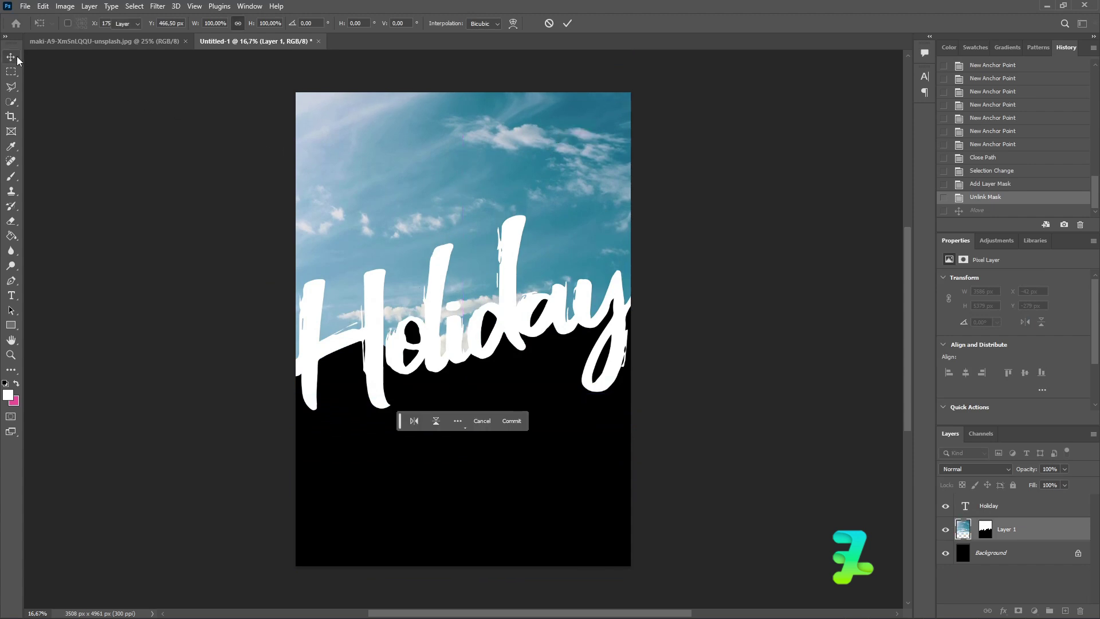
Step: Move maki-A9-XmSnLQQU-unsplash.jpg to a new window, copy the beach photo into the Holiday document, and close the source image
right_click(93, 38)
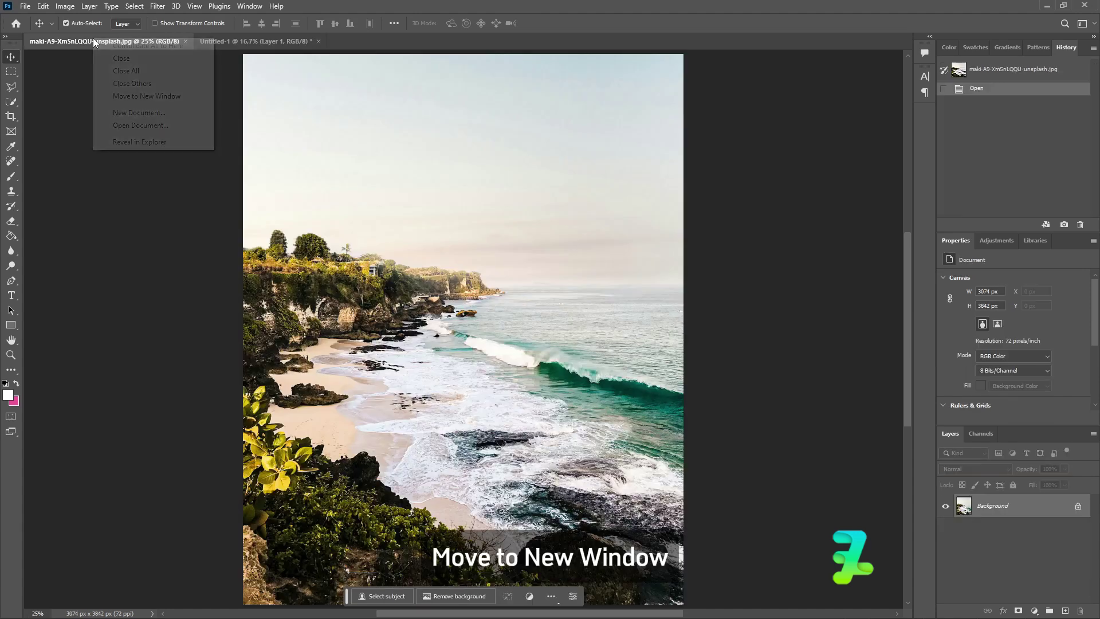
left_click(132, 102)
left_click_drag(966, 507, 542, 418)
left_click(461, 39)
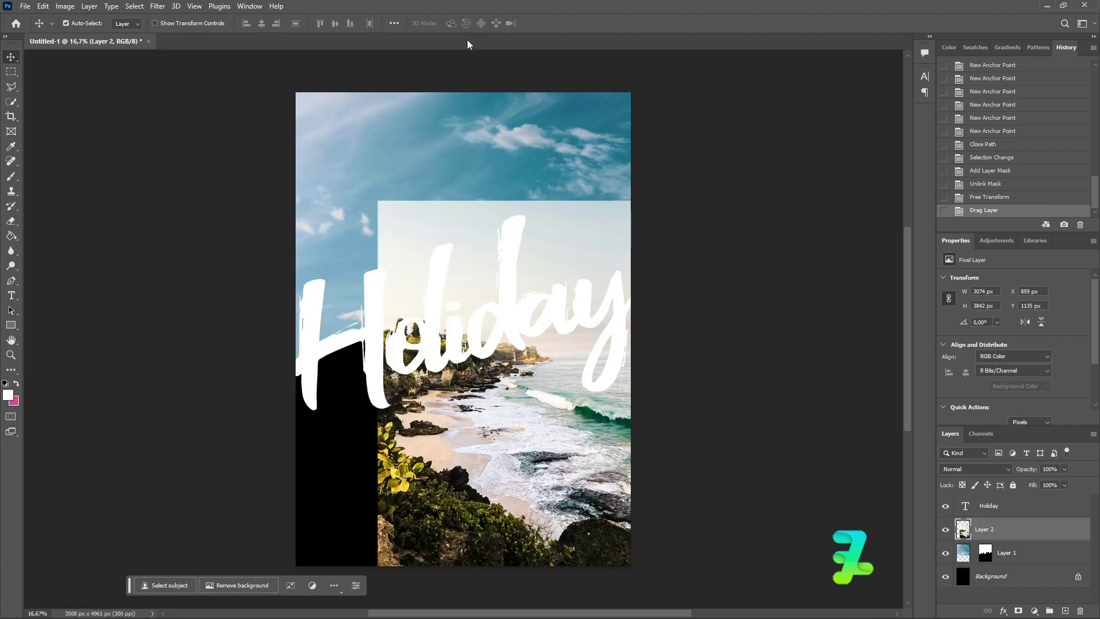
Step: Place the beach layer below the sky layer and scale it to about 116%, positioned across the canvas width with Y at 1630 px
left_click_drag(983, 538, 966, 568)
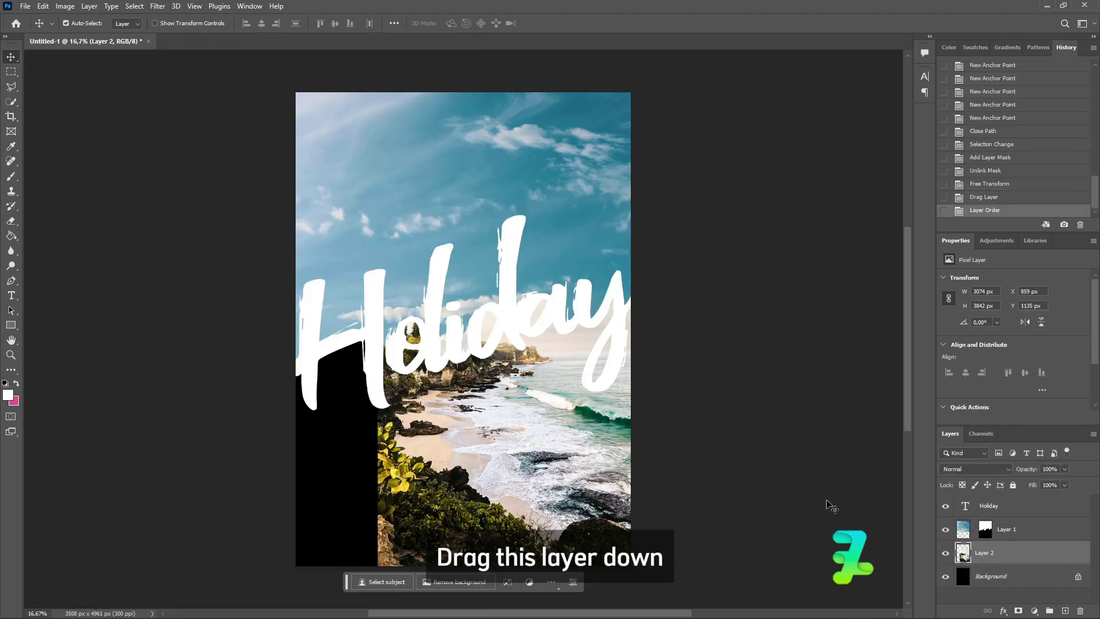
key("ctrl+t")
left_click_drag(571, 460, 488, 459)
left_click_drag(590, 566, 643, 592)
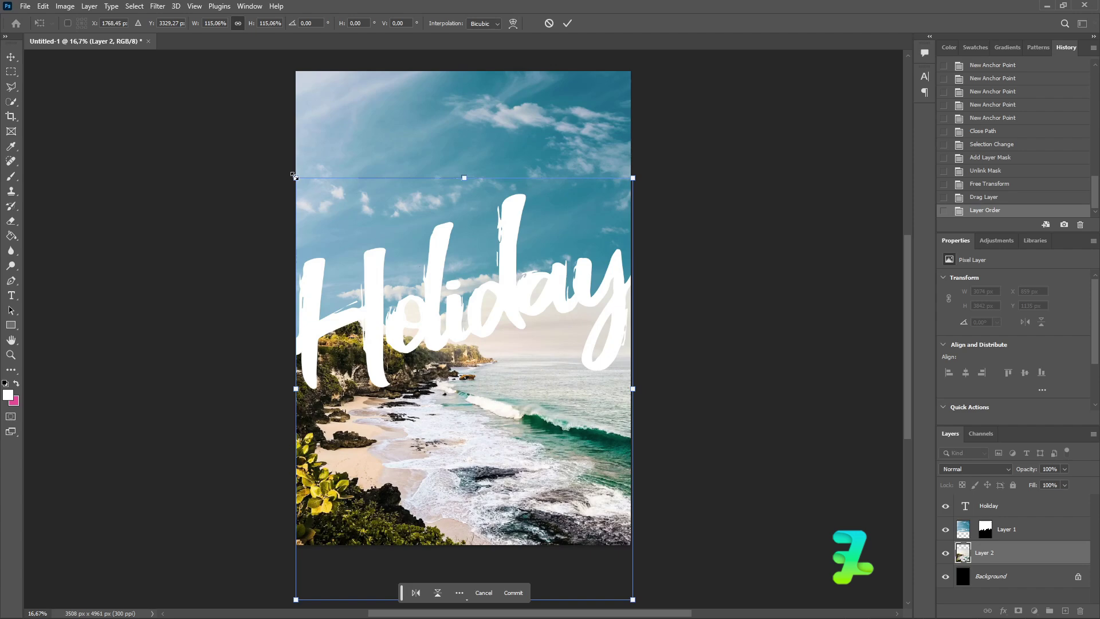
left_click_drag(294, 176, 288, 175)
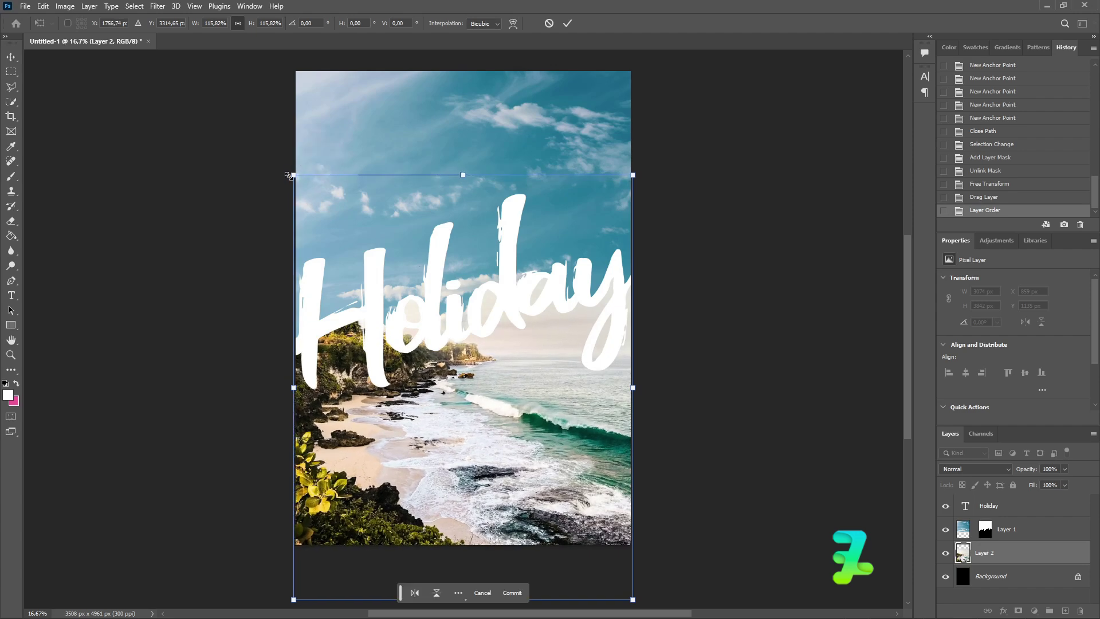
left_click(16, 63)
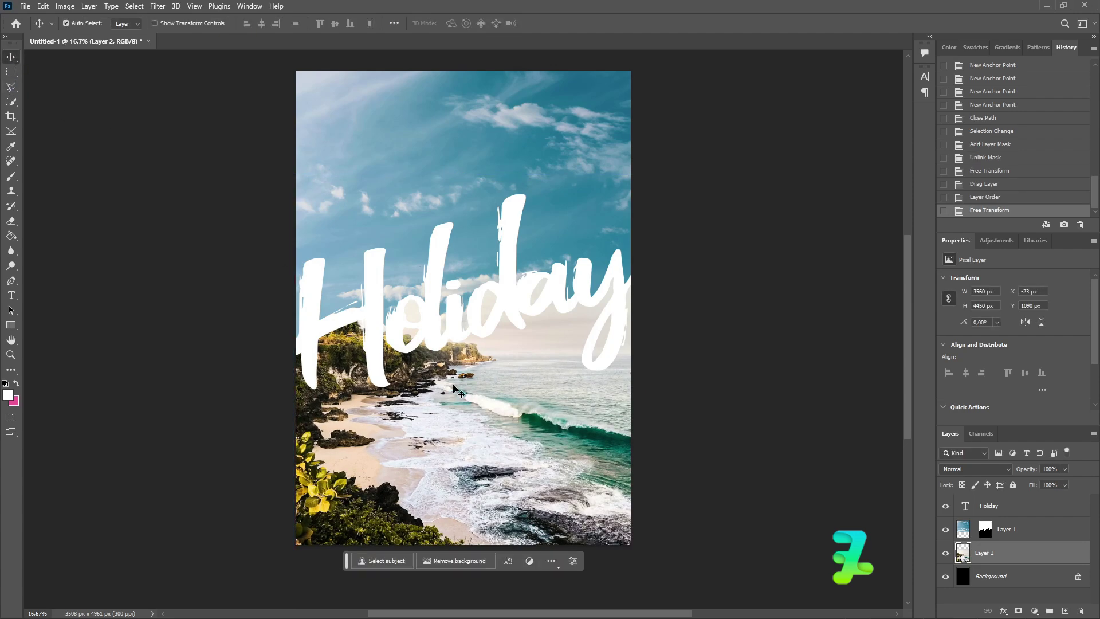
left_click_drag(467, 346, 467, 453)
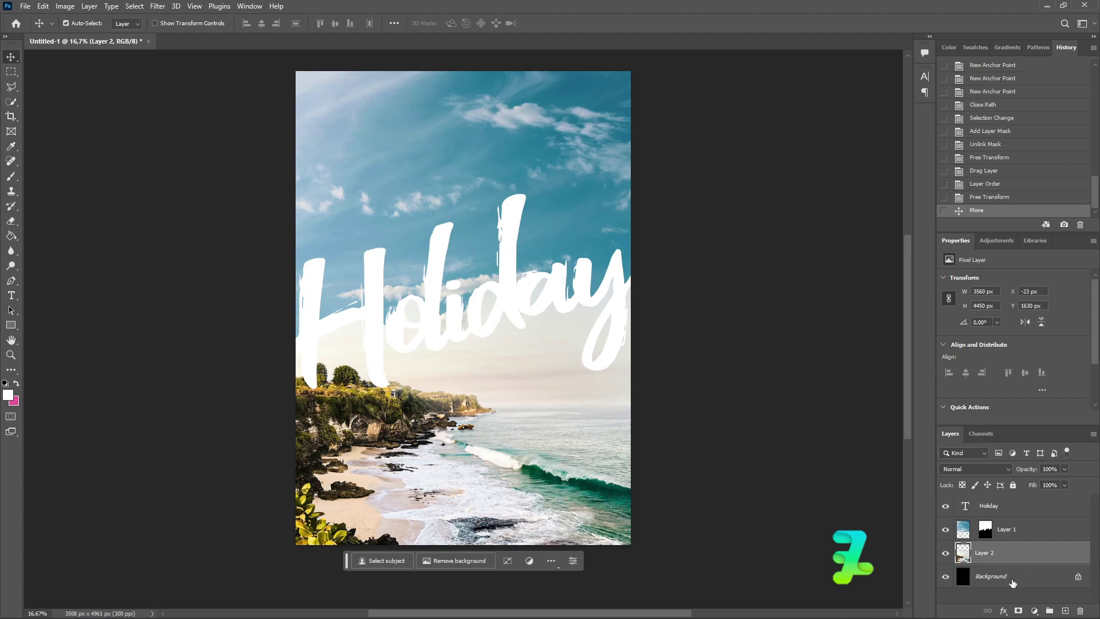
Step: Add a Brightness/Contrast adjustment clipped to the beach layer with brightness -47 and contrast 2
left_click(1035, 611)
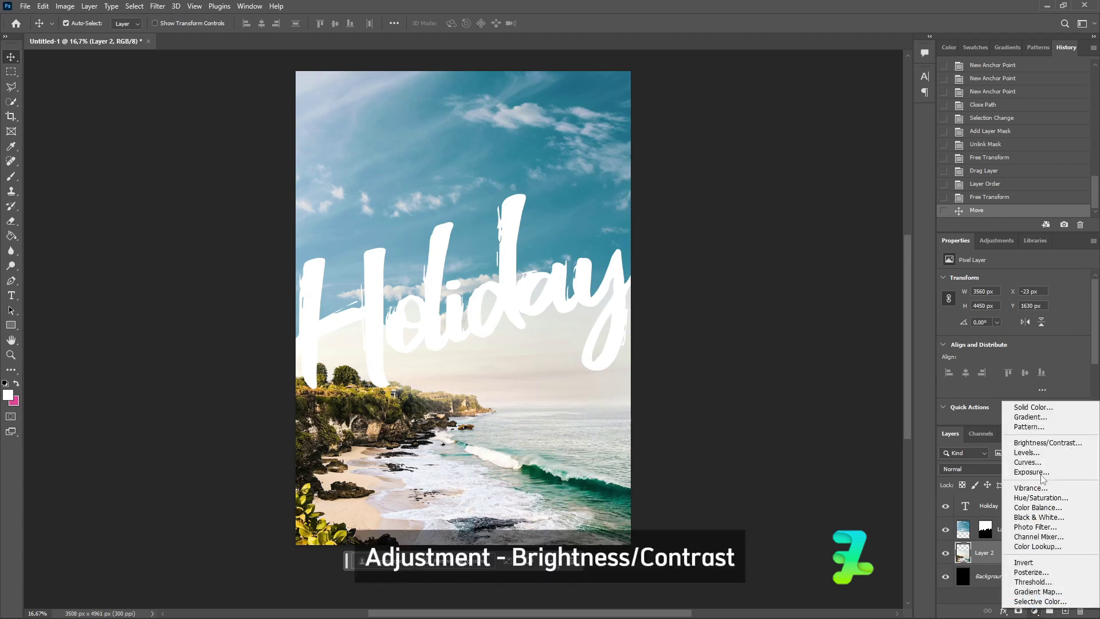
left_click(1048, 442)
left_click(1014, 418)
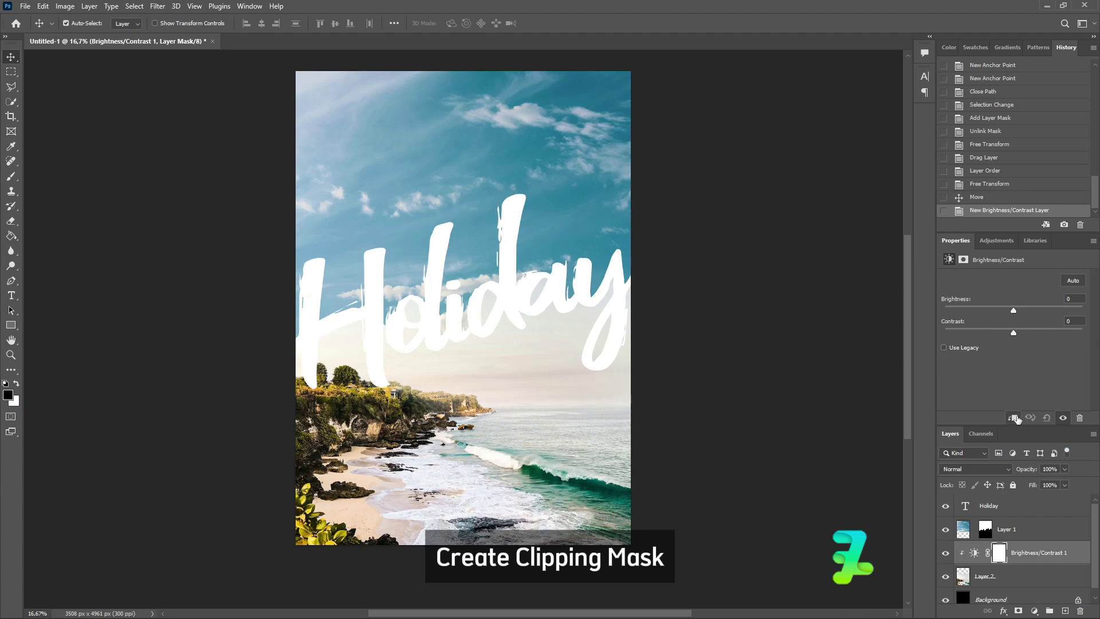
left_click_drag(1013, 332, 992, 312)
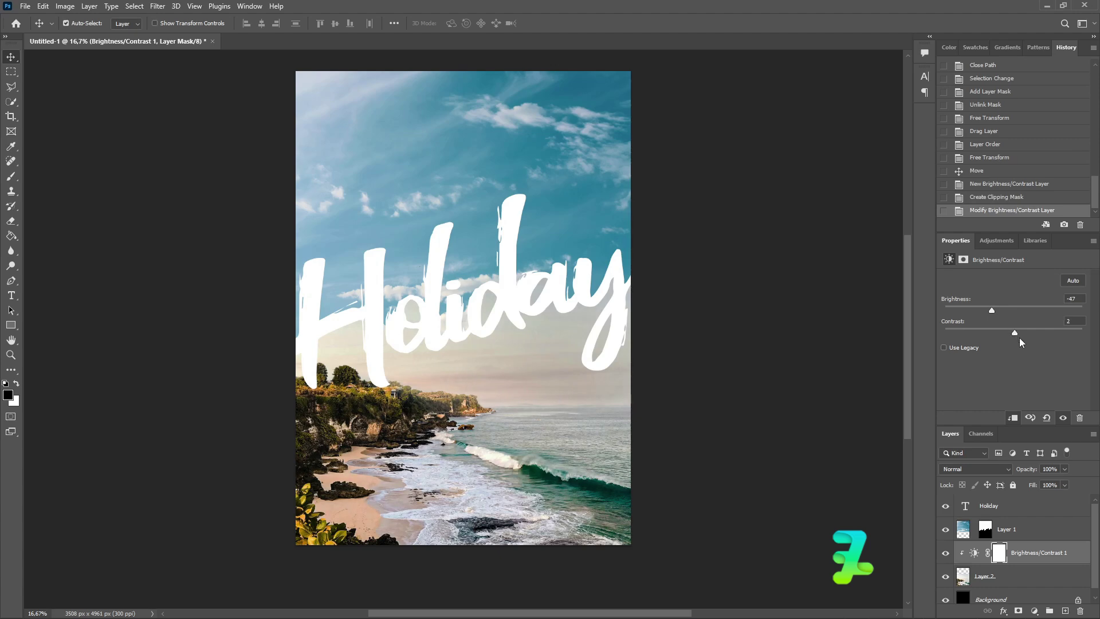
Step: Add an Exposure adjustment clipped to the beach layer with exposure -0.22, offset +0.0292 and gamma correction 0.83
left_click(1035, 610)
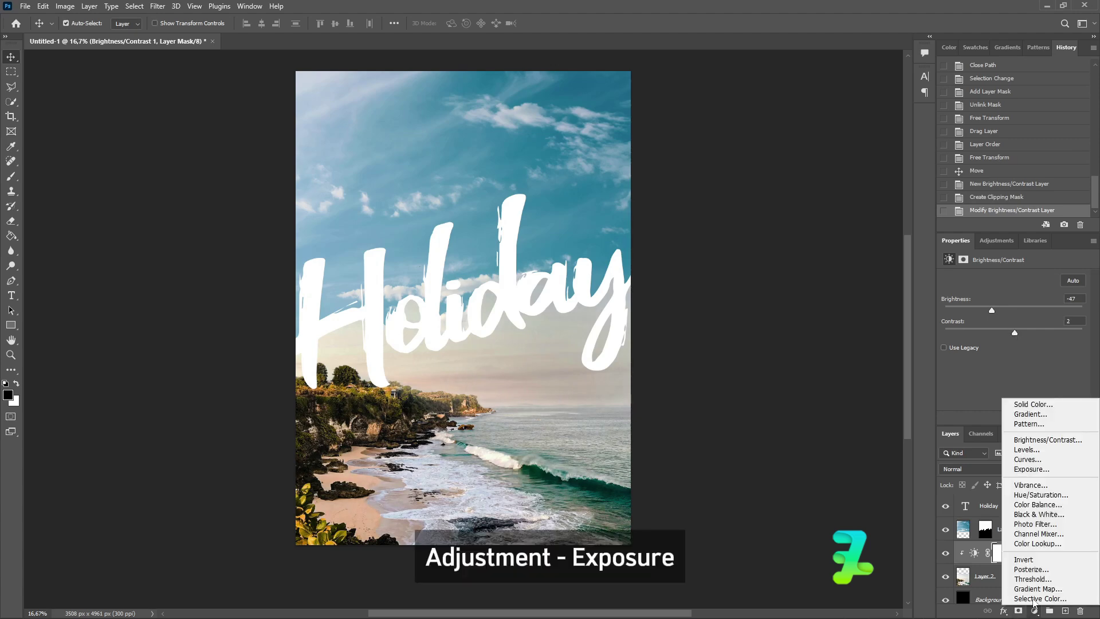
left_click(1035, 470)
left_click(1015, 419)
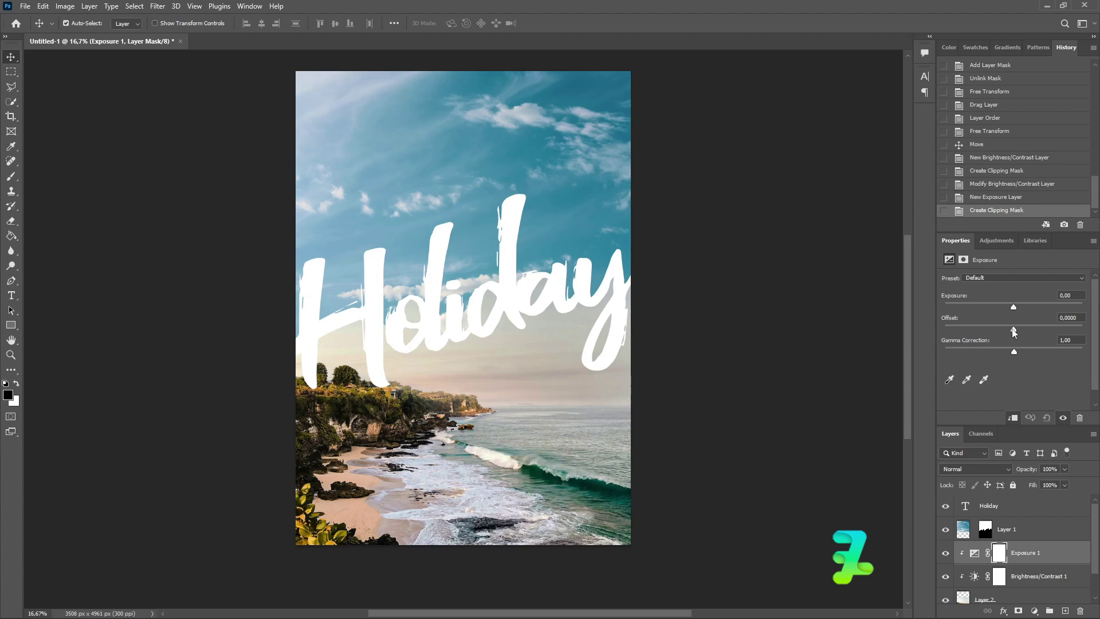
left_click_drag(1014, 331, 1012, 309)
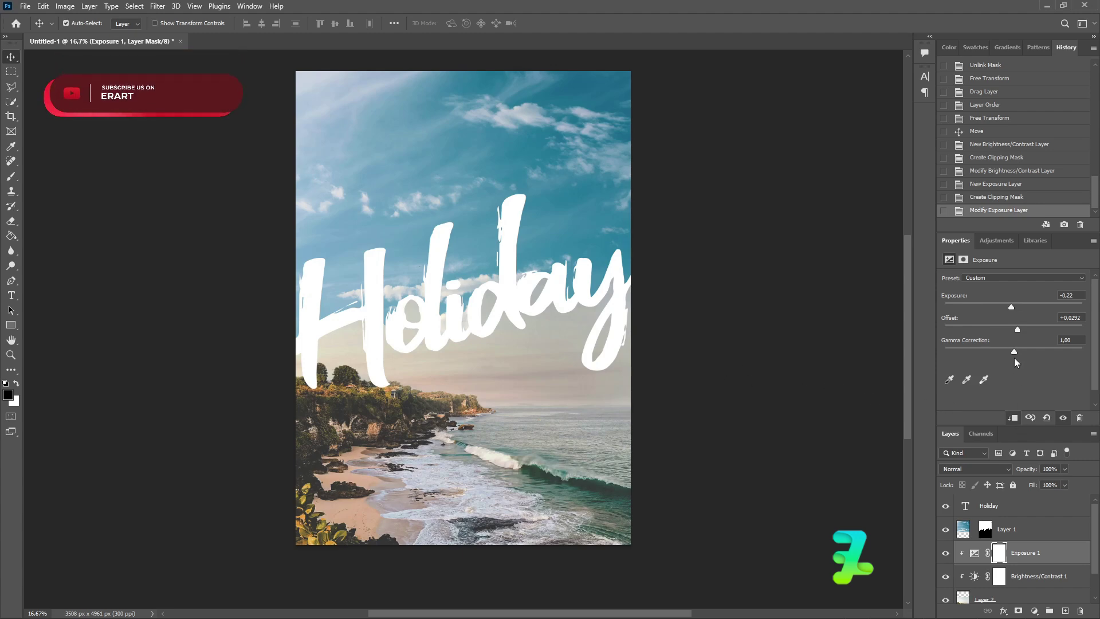
left_click_drag(1016, 350, 1023, 347)
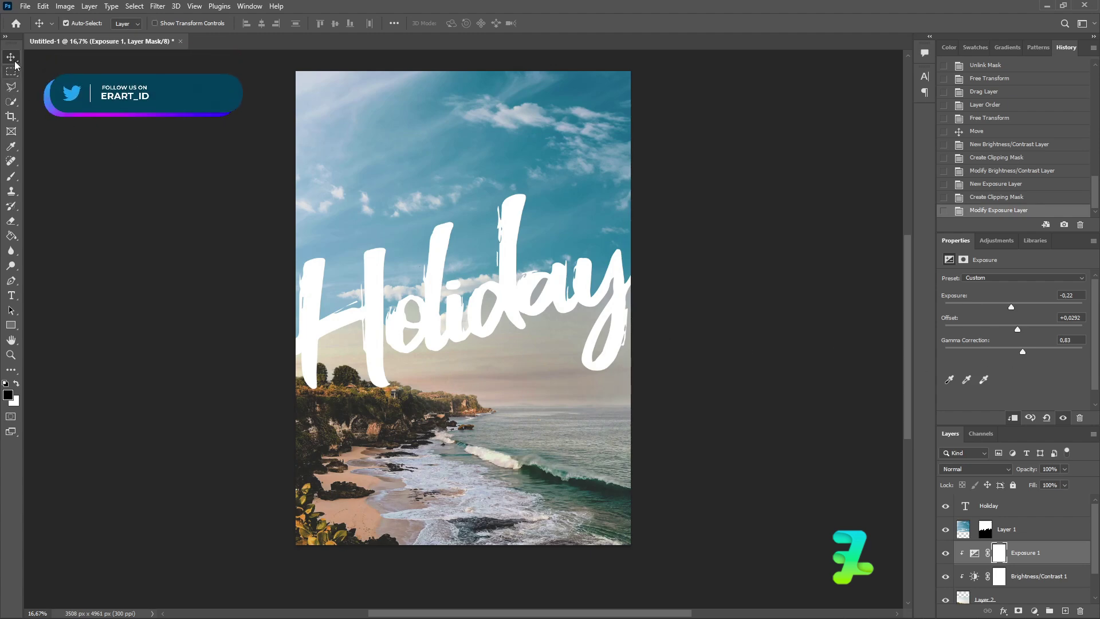
Step: Add an Exposure adjustment clipped to the sky layer (Layer 1) with exposure -0.17 and offset +0.0125
left_click(1019, 534)
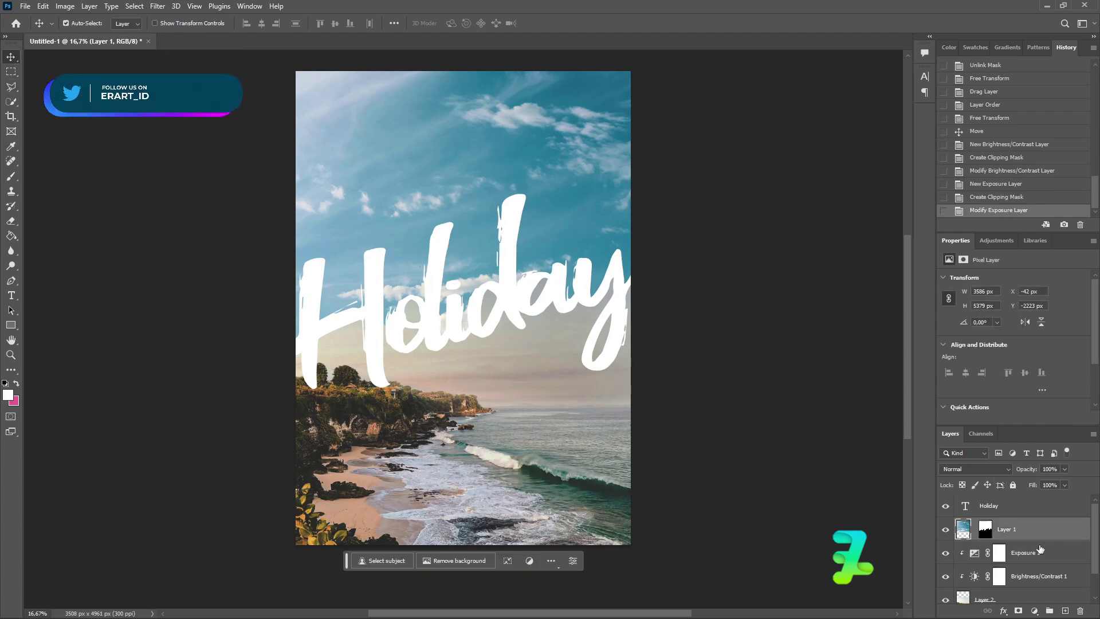
left_click(1034, 611)
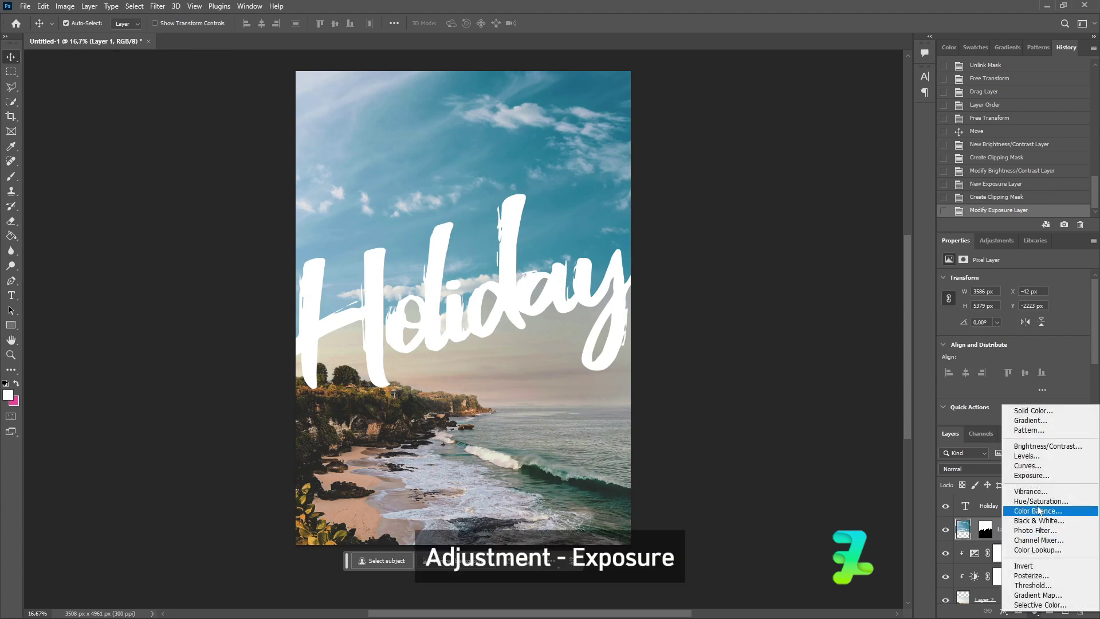
left_click(1033, 473)
left_click(1013, 418)
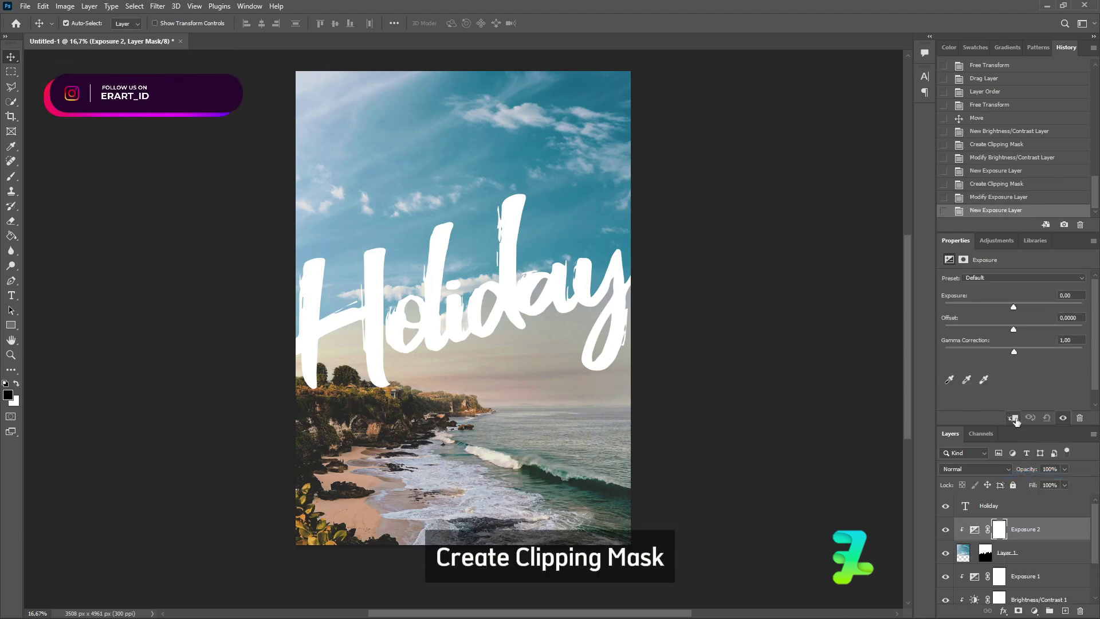
left_click_drag(1014, 307, 1013, 308)
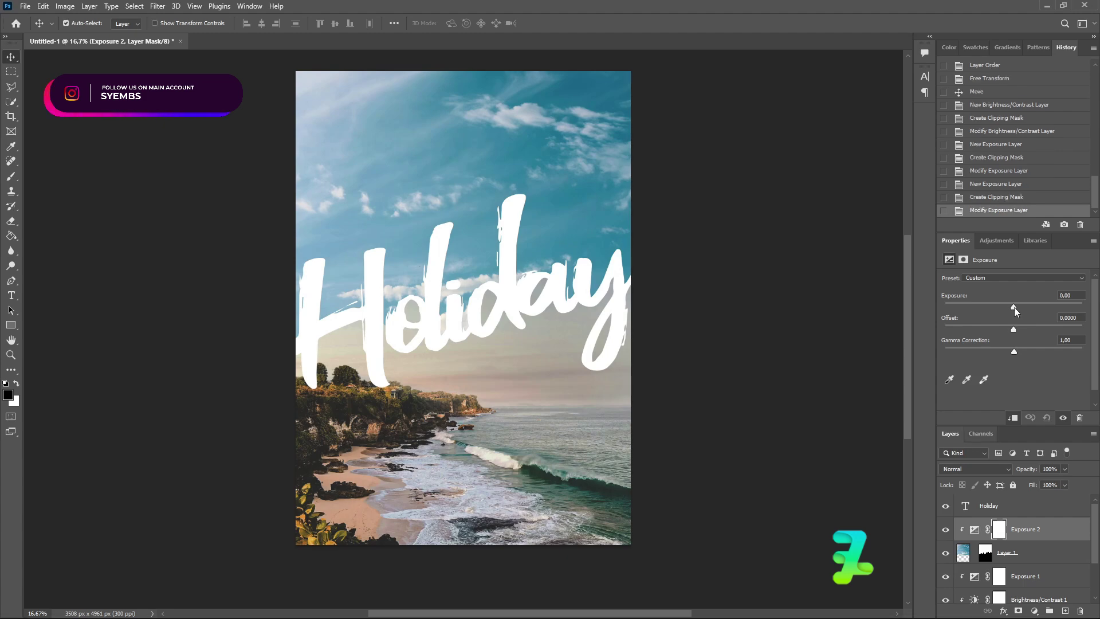
left_click_drag(1014, 307, 1015, 329)
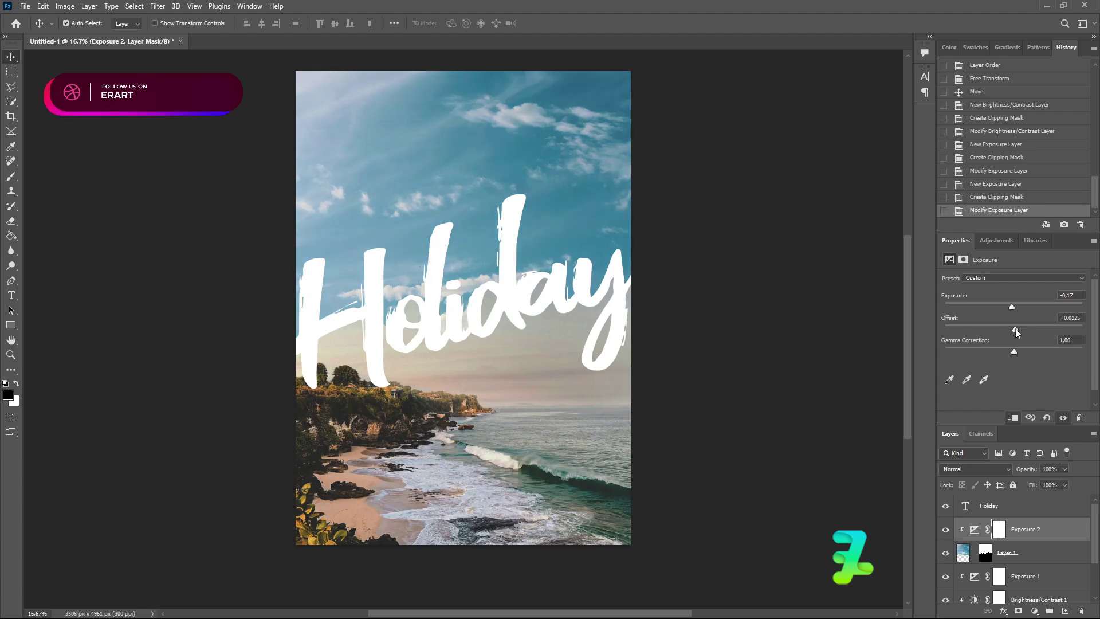
Step: Duplicate the Holiday text layer twice and rename the middle text layer "Holiday Shadow"
left_click(1045, 512)
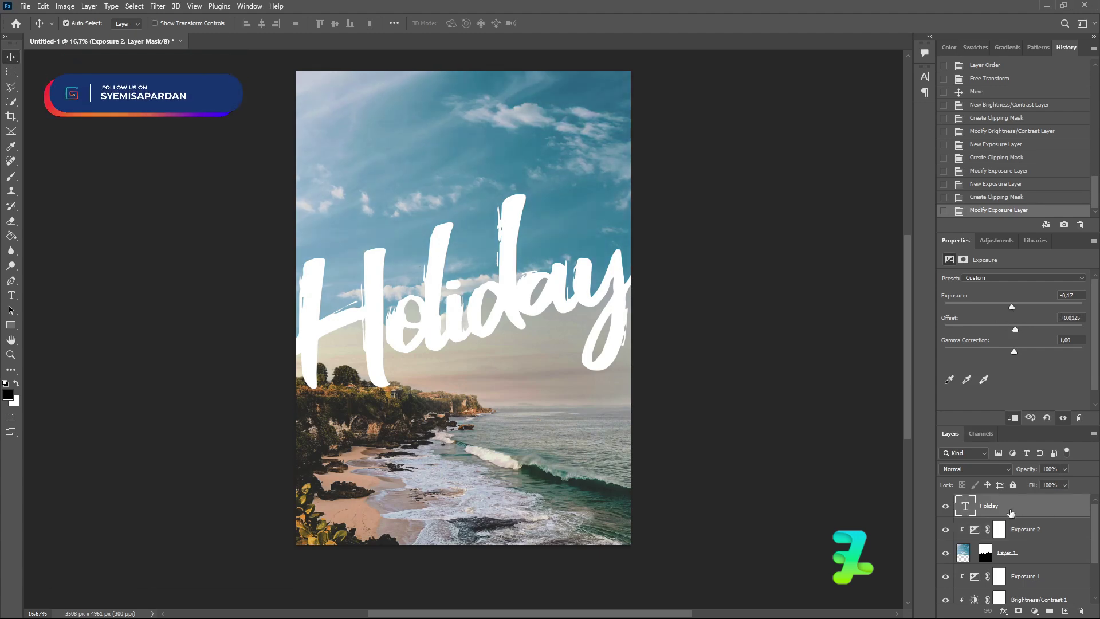
key("ctrl+j")
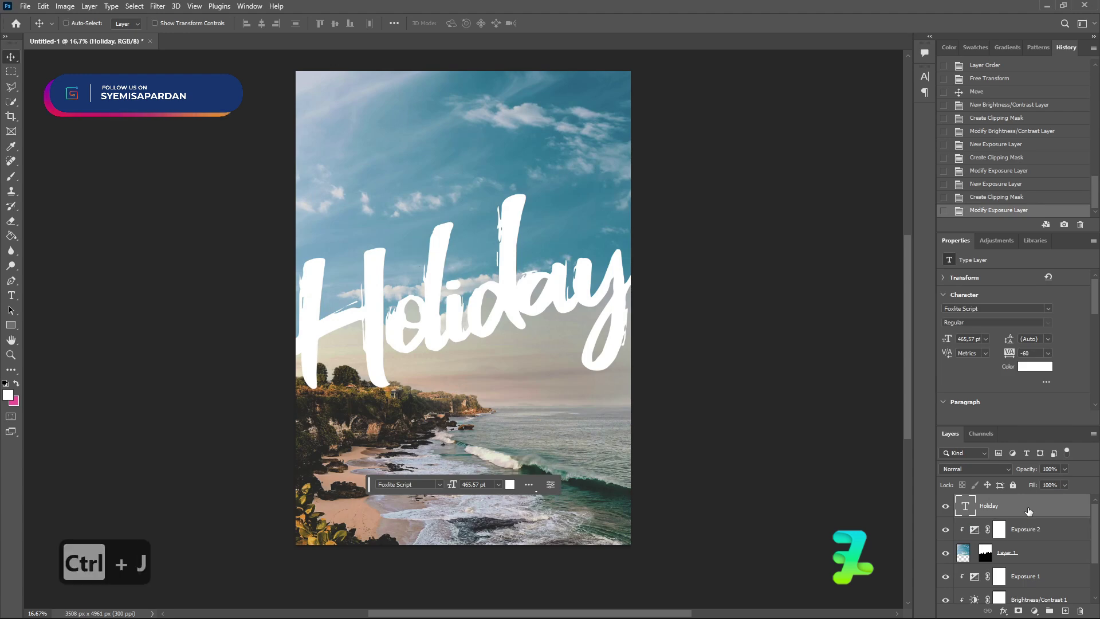
key("ctrl+j")
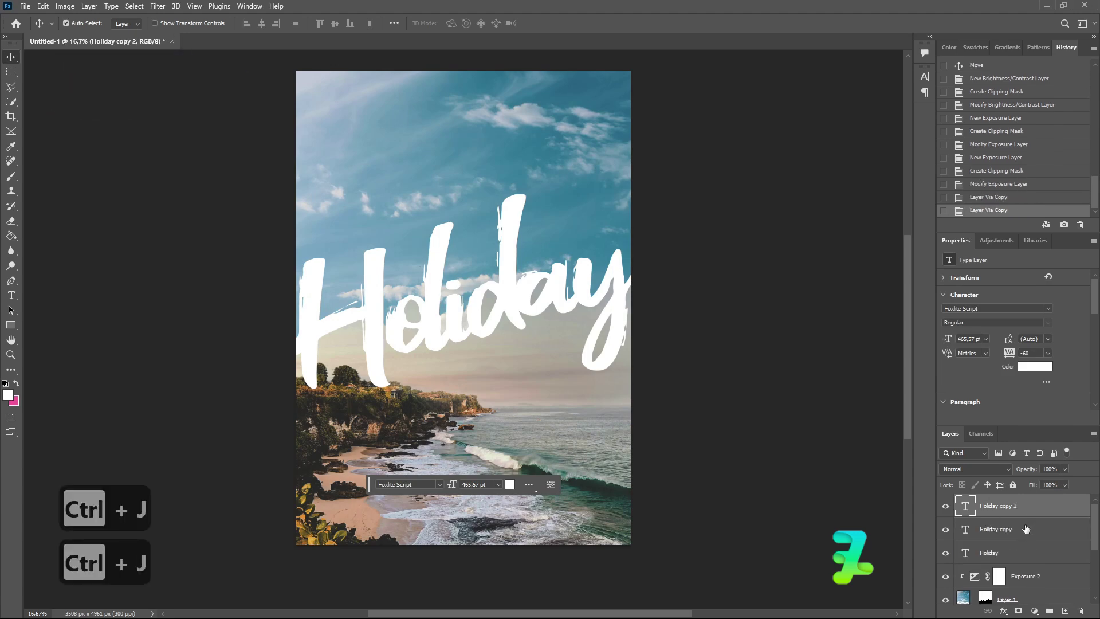
double_click(1003, 529)
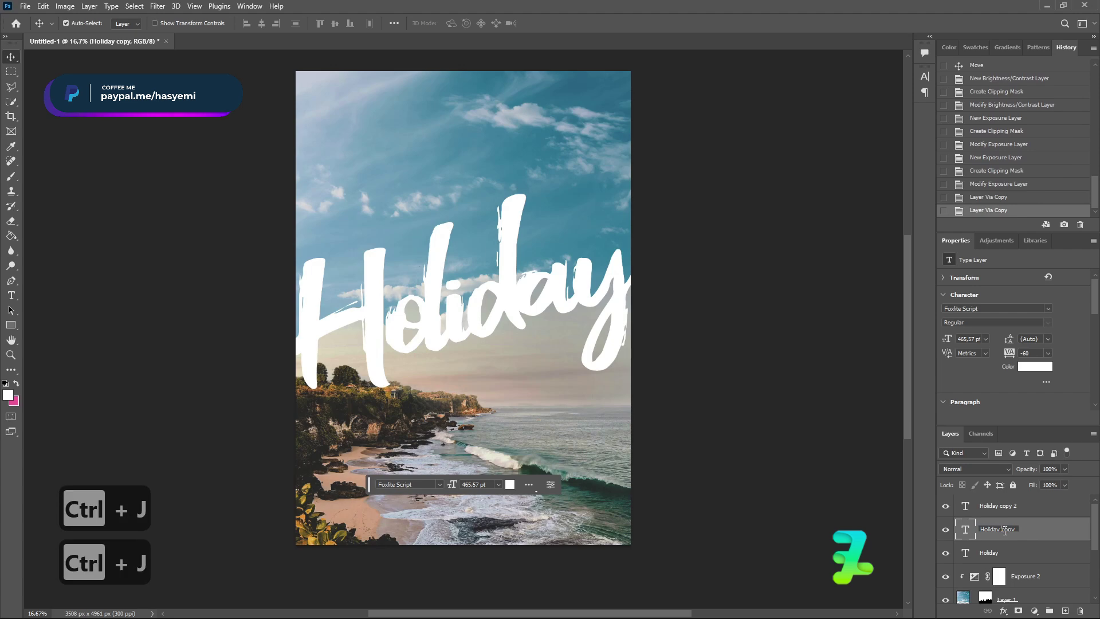
double_click(1008, 529)
type("Shadow")
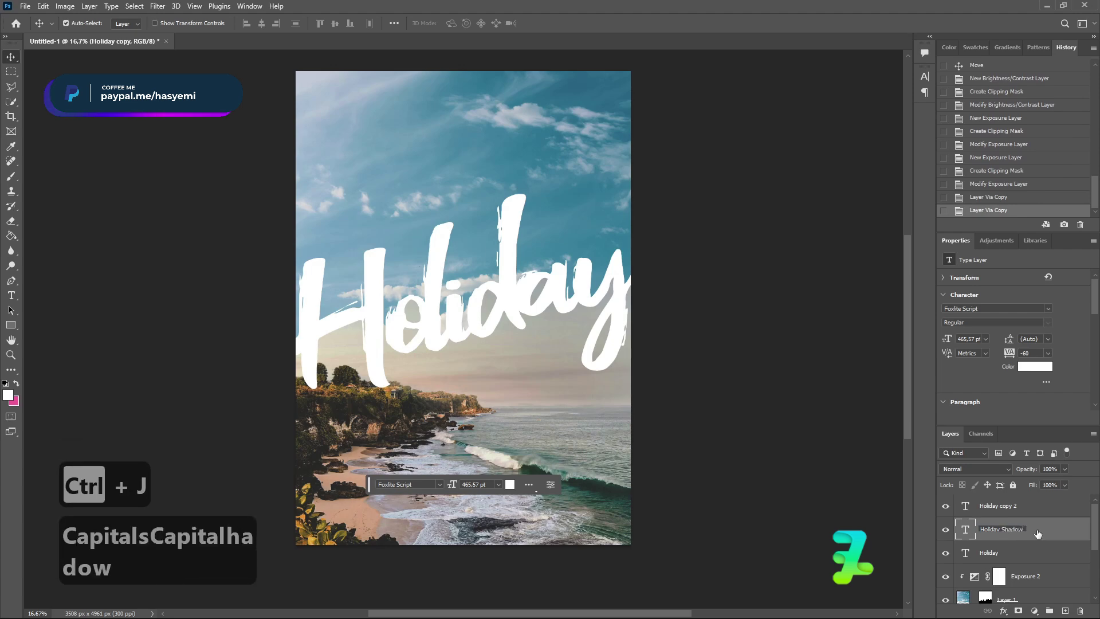
key("Return")
Step: Rename the topmost text layer copy to "Holiday"
double_click(1009, 509)
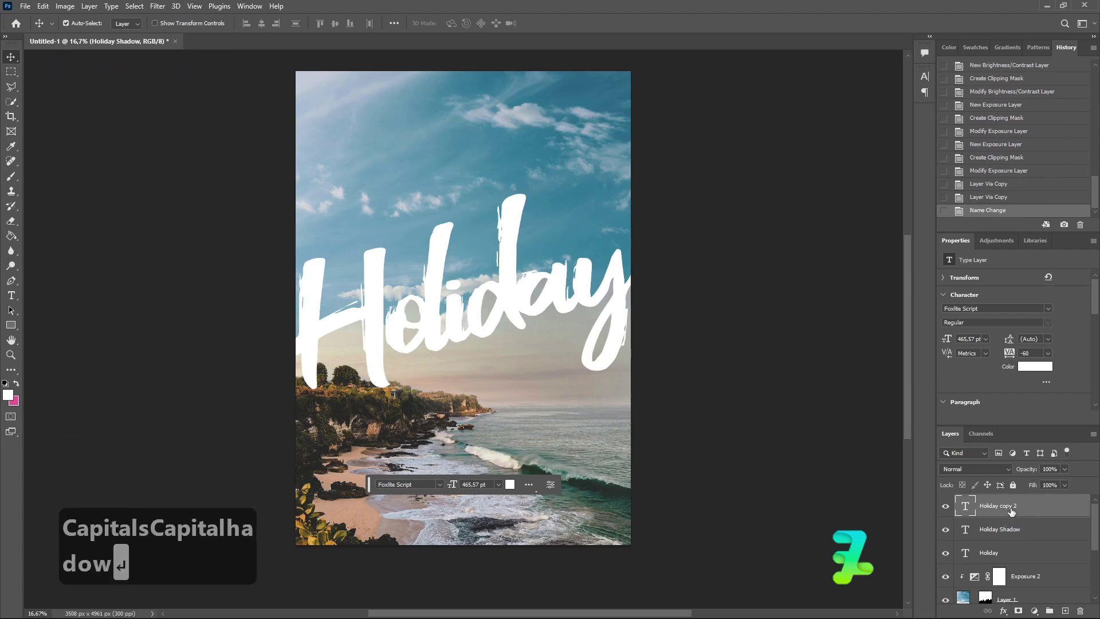
left_click(1001, 507)
key("BackSpace")
key("BackSpace")
Step: Rename the lowest Holiday text layer "Holiday Dpuble" and hide it
left_click(1045, 558)
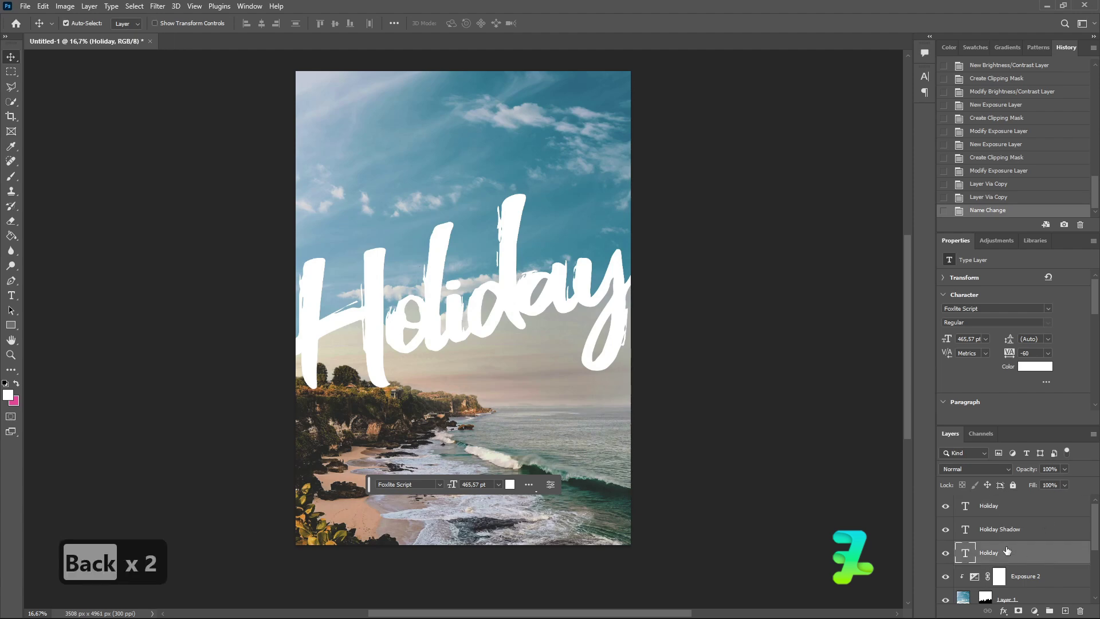
right_click(1016, 552)
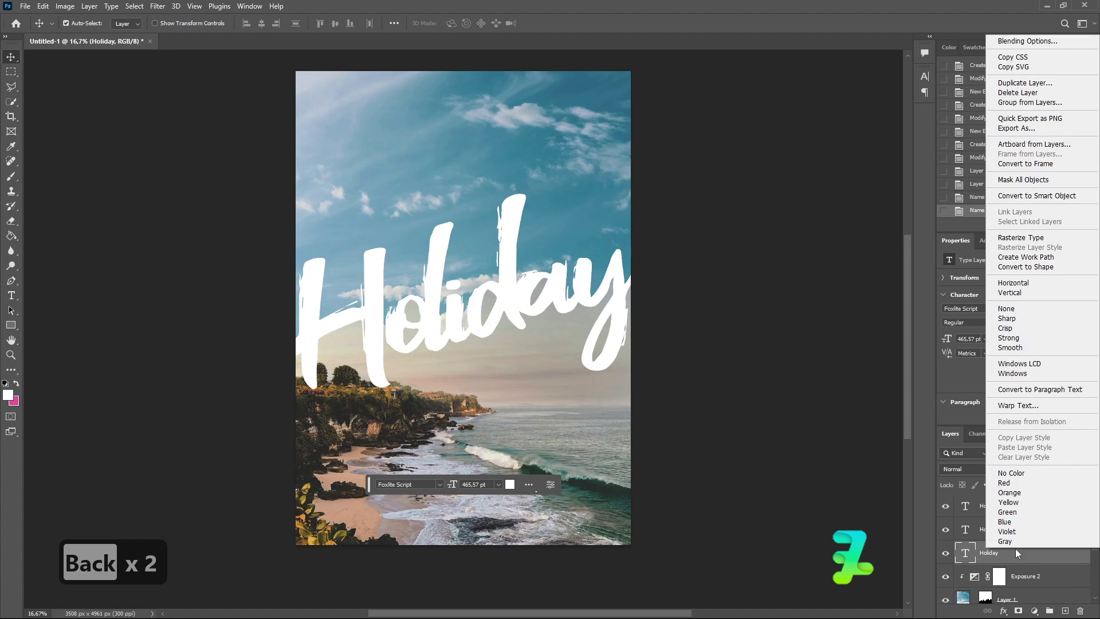
left_click(1015, 549)
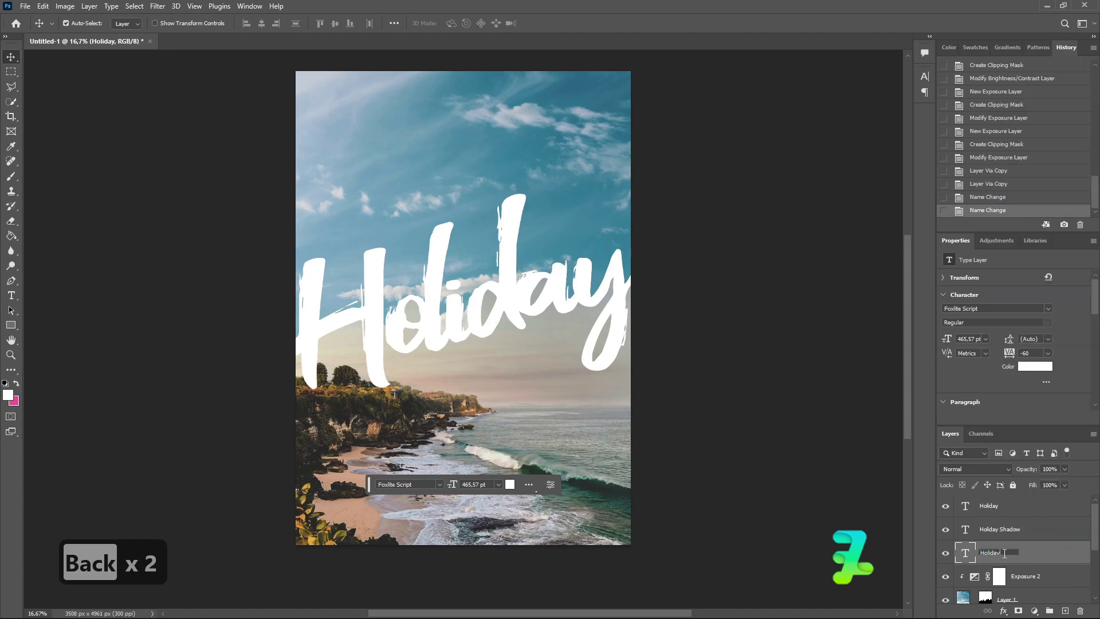
key("Caps_Lock")
type("D")
key("Caps_Lock")
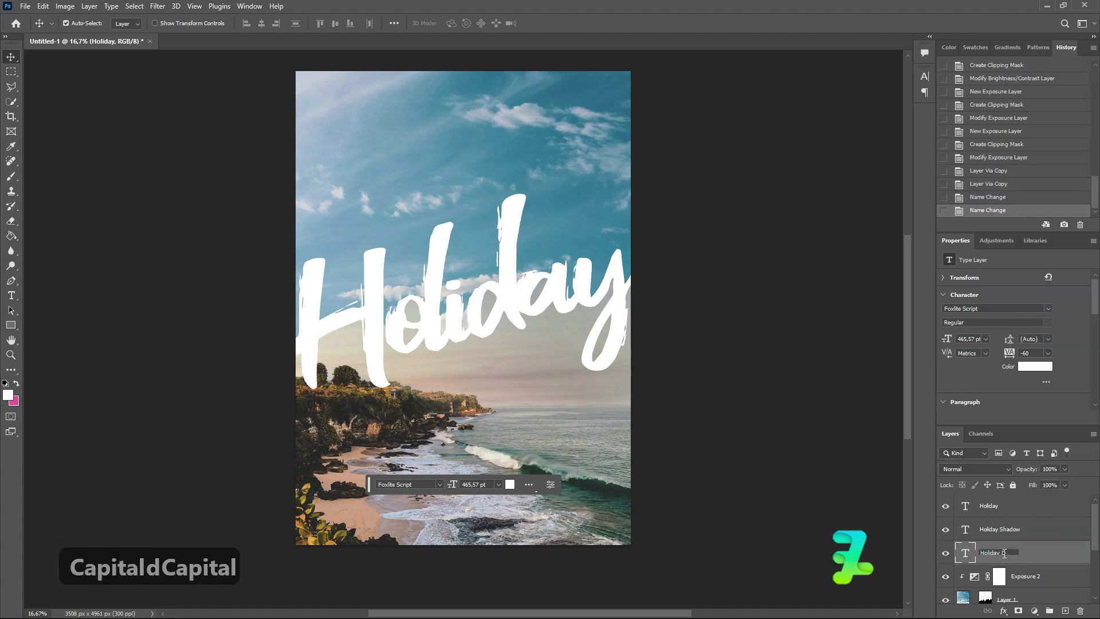
type("puble")
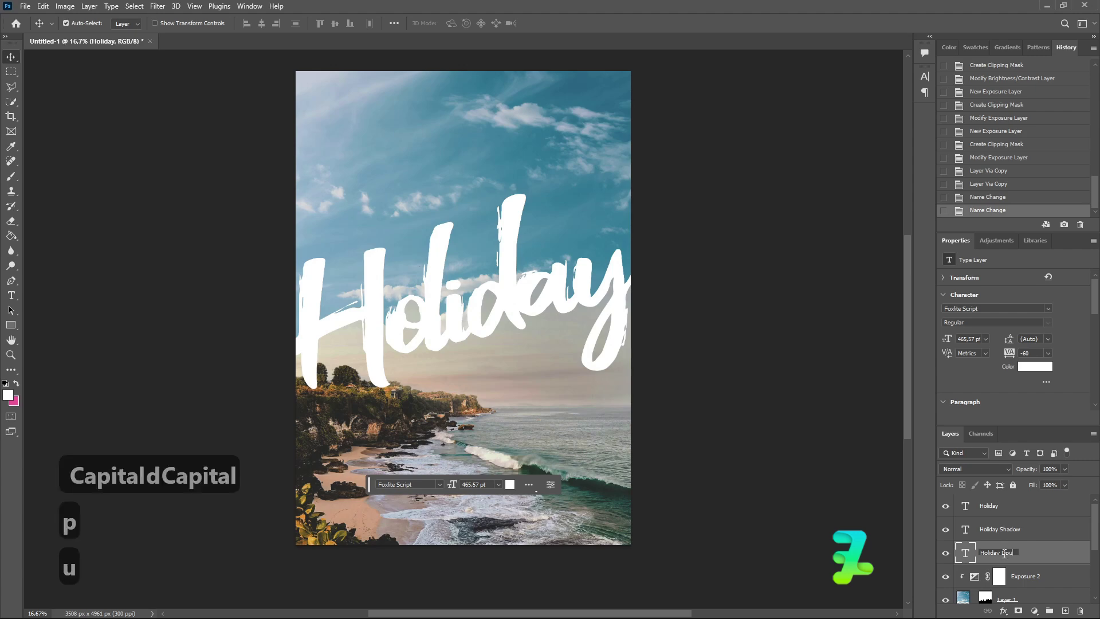
key("Return")
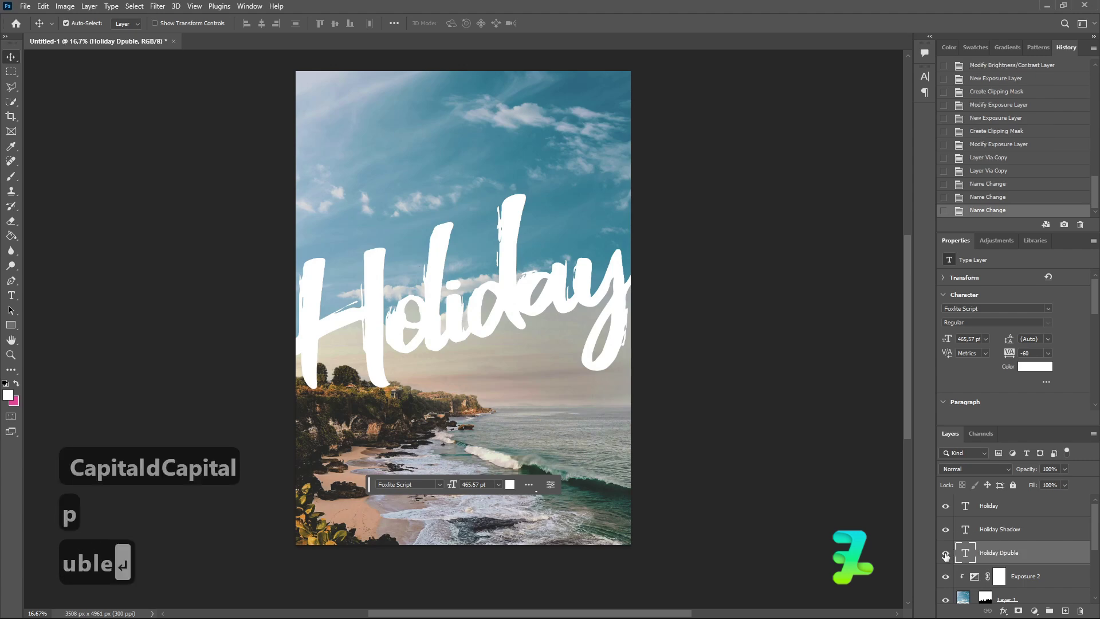
left_click(947, 554)
Step: Set the text color of the Holiday Shadow layer to black, #000000
left_click(980, 532)
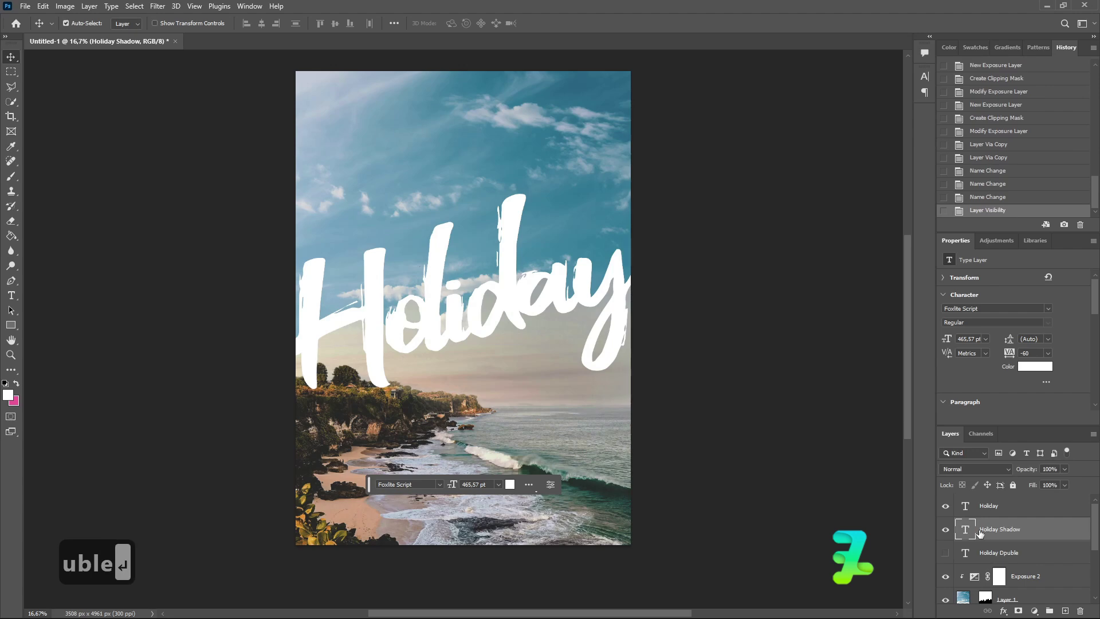
double_click(966, 532)
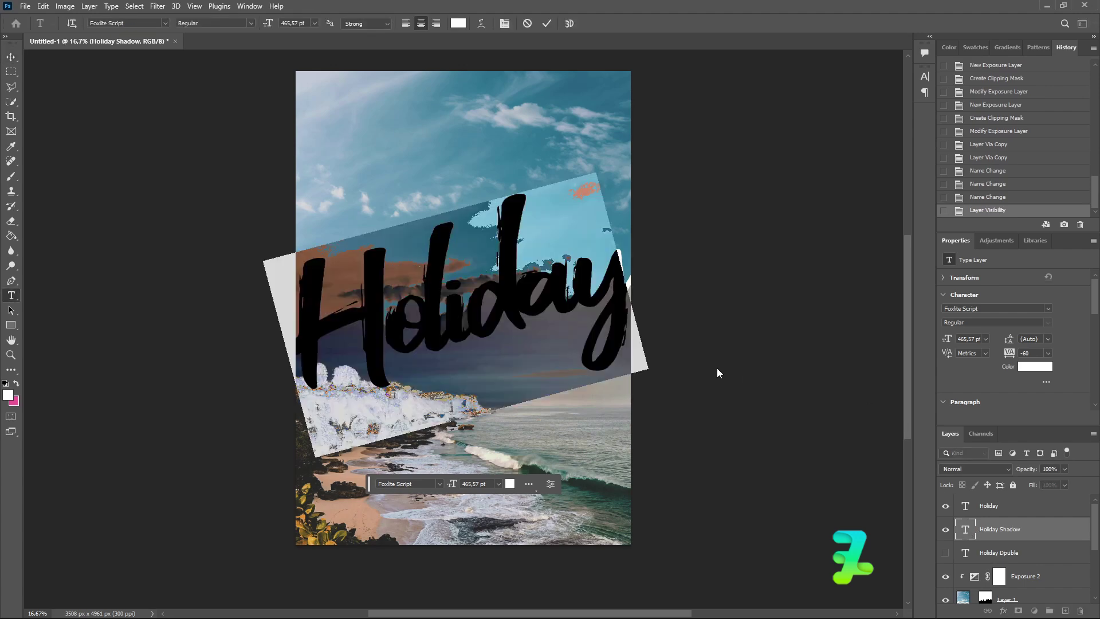
left_click(7, 394)
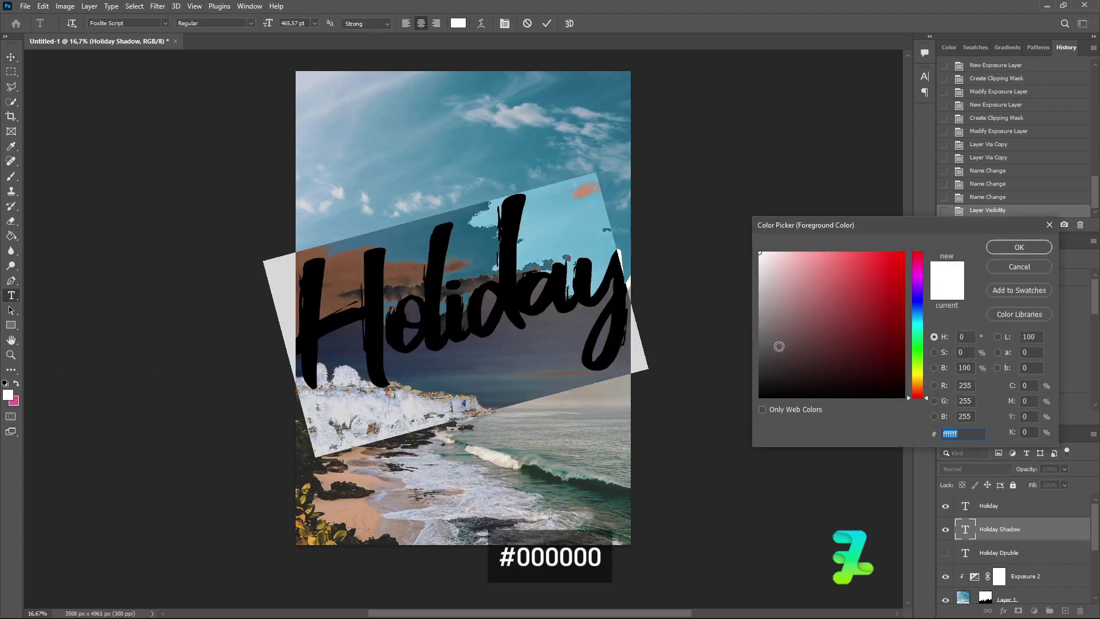
type("000000")
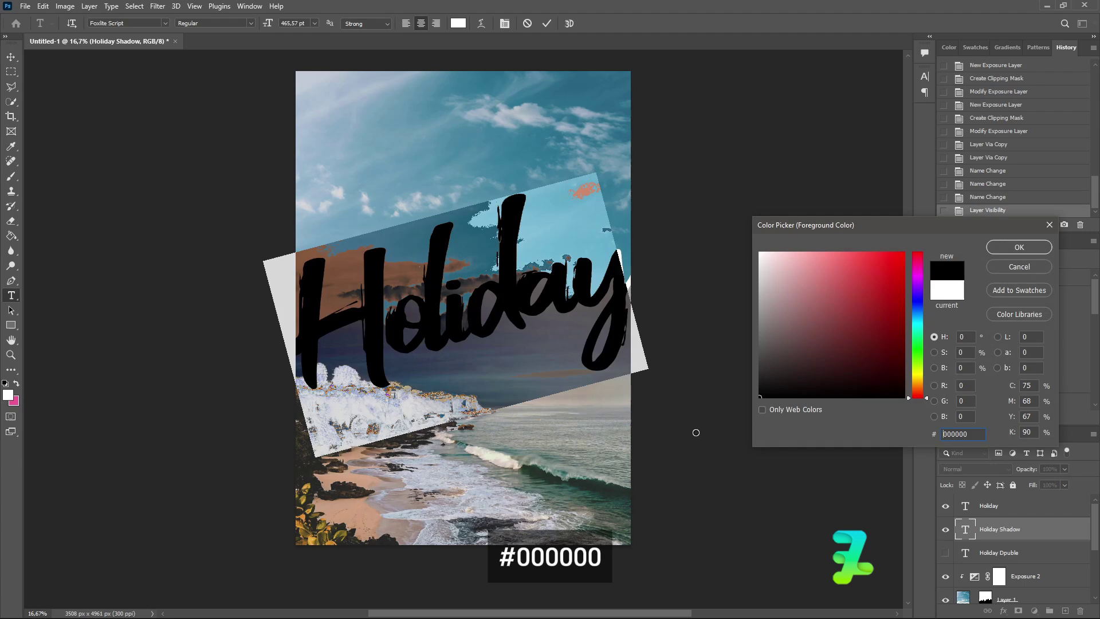
left_click(1016, 252)
left_click(11, 56)
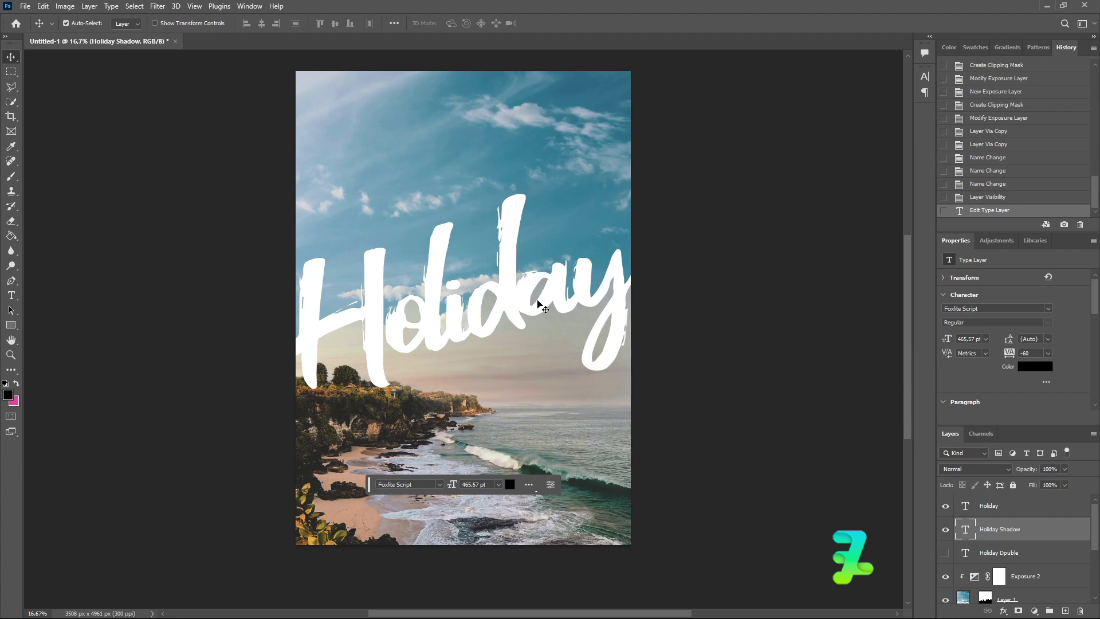
Step: Shift the Holiday Shadow text slightly downward to about Y 2598 px and convert the layer to a smart object
key("ctrl+t")
left_click_drag(508, 319, 510, 326)
left_click(10, 57)
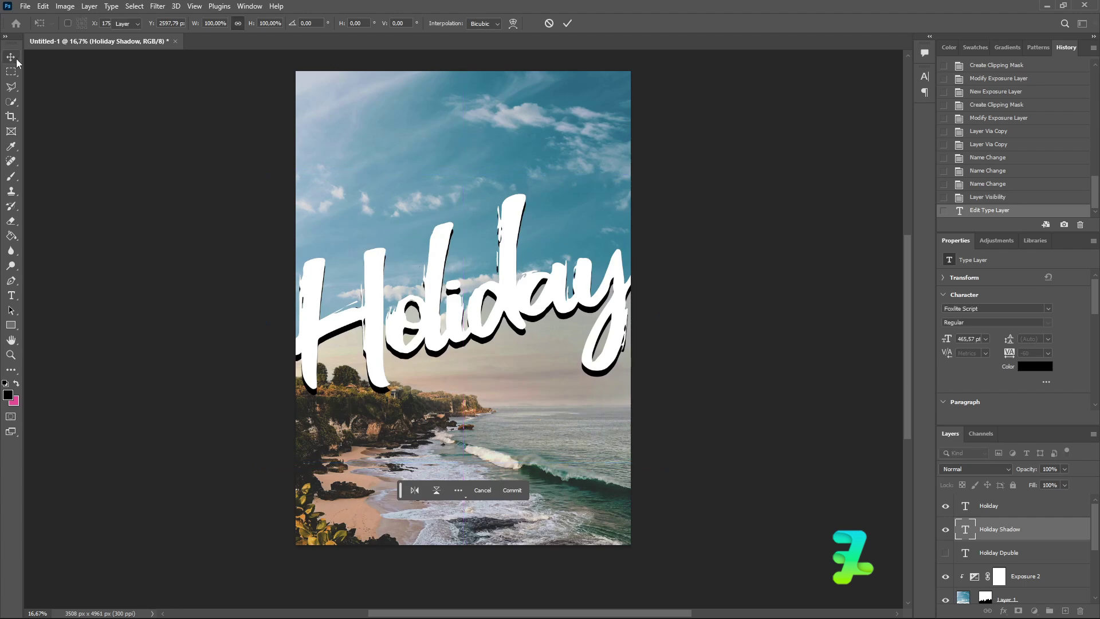
right_click(1056, 537)
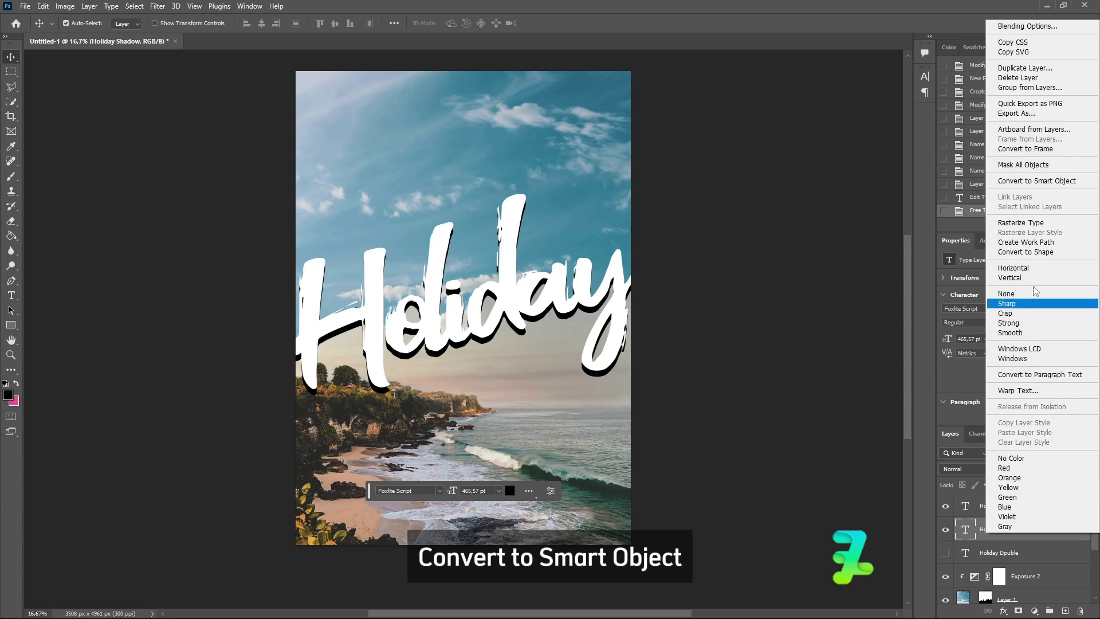
left_click(1033, 181)
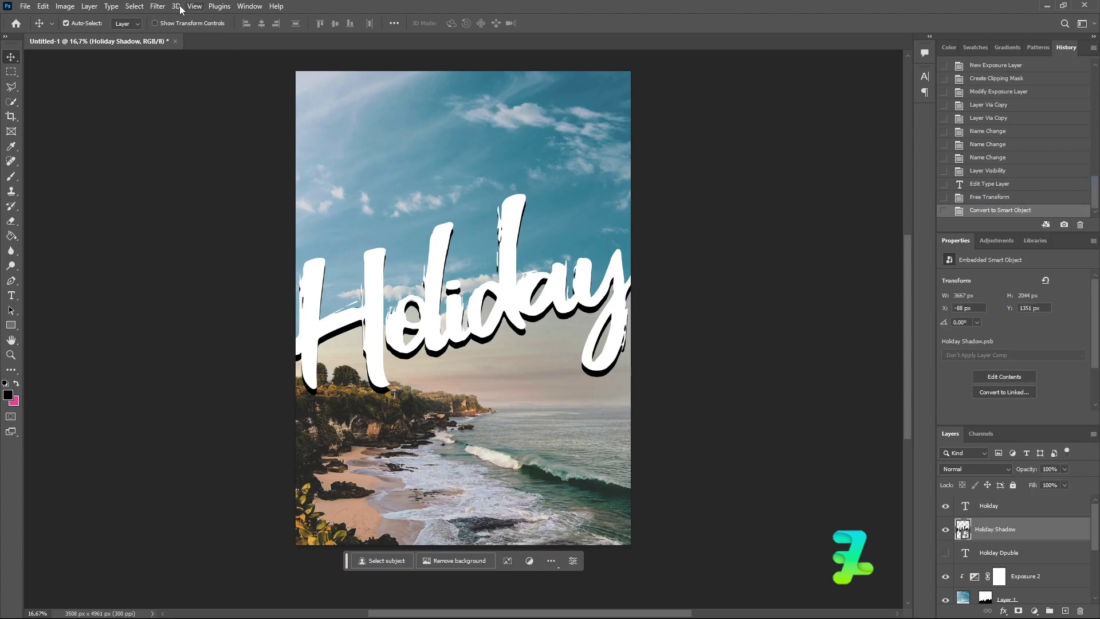
Step: Apply a Gaussian Blur with a 42-pixel radius to the Holiday Shadow layer and set its opacity to 47%
left_click(158, 6)
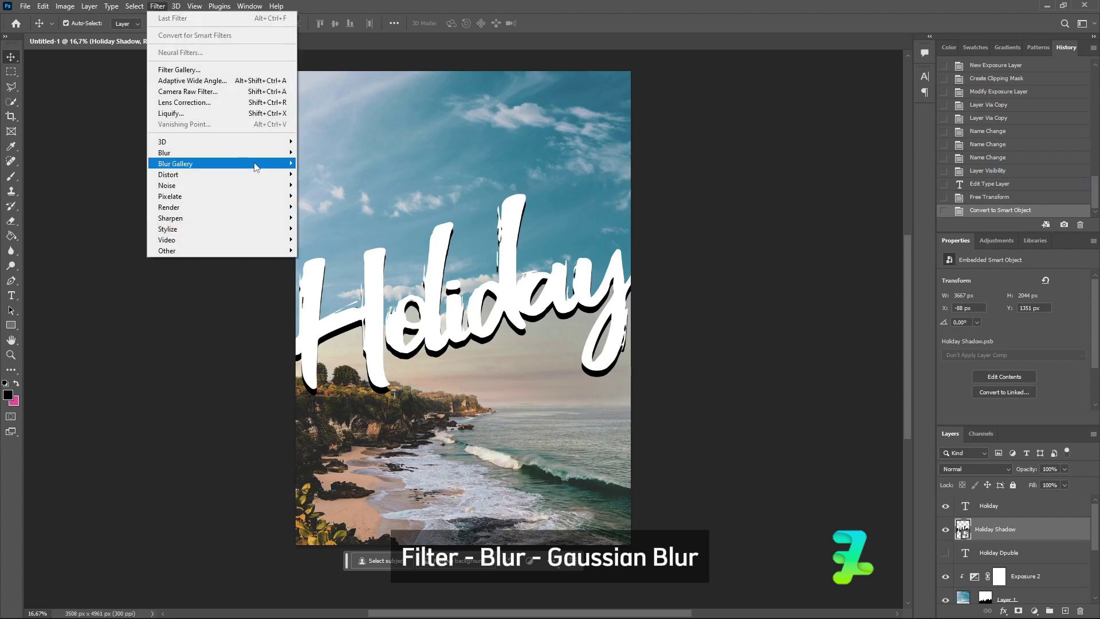
mouse_move(275, 153)
left_click(324, 196)
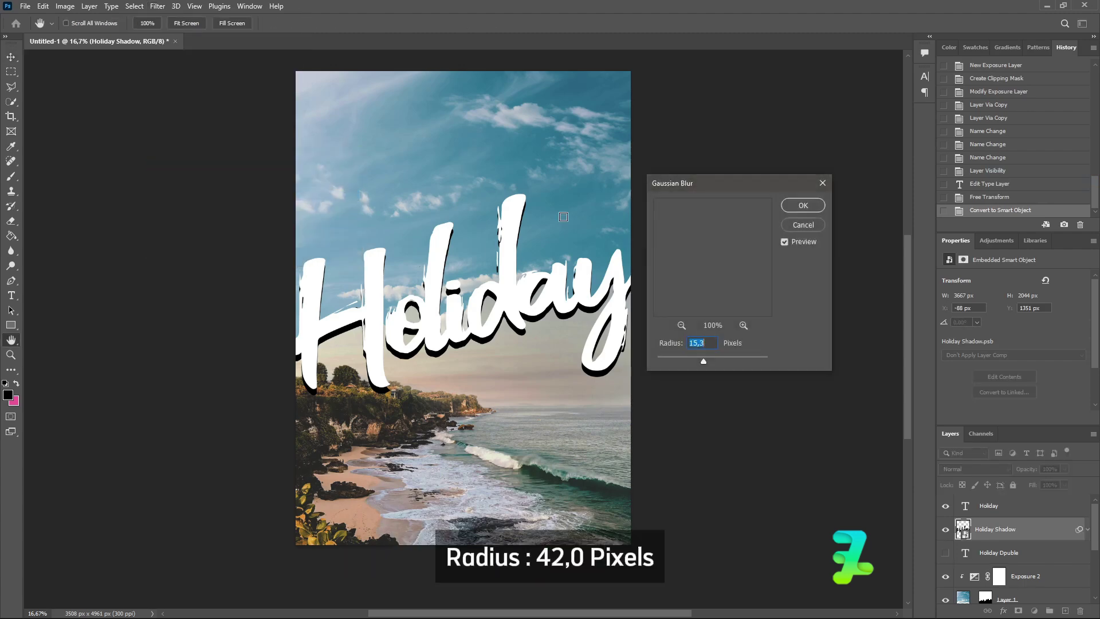
mouse_move(714, 358)
left_mouse_down()
mouse_move(731, 359)
mouse_move(714, 361)
left_mouse_up()
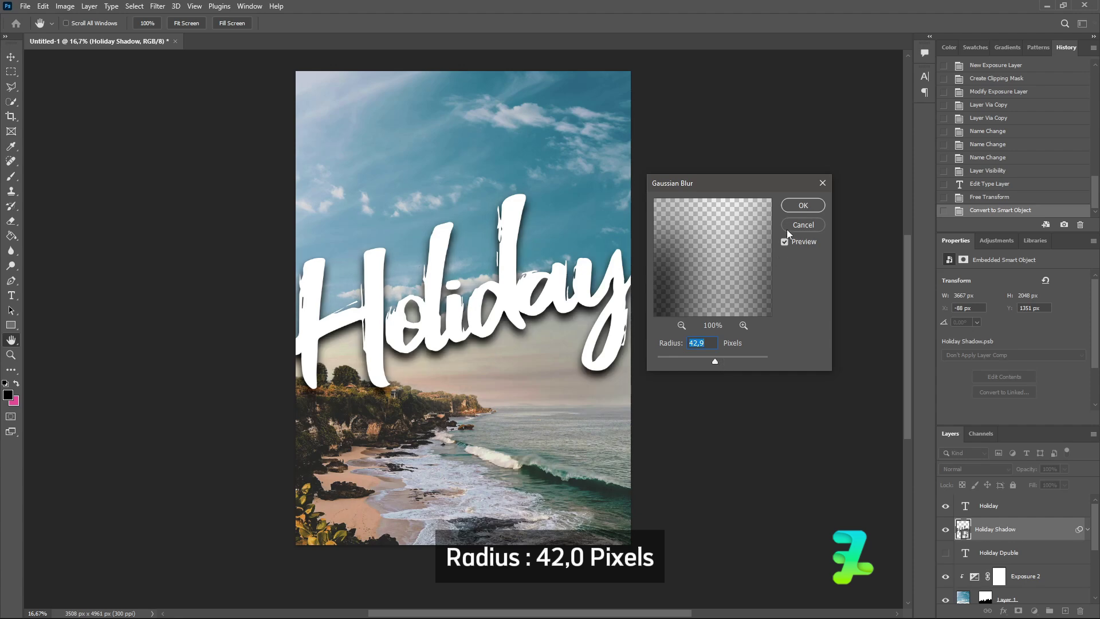
type("42")
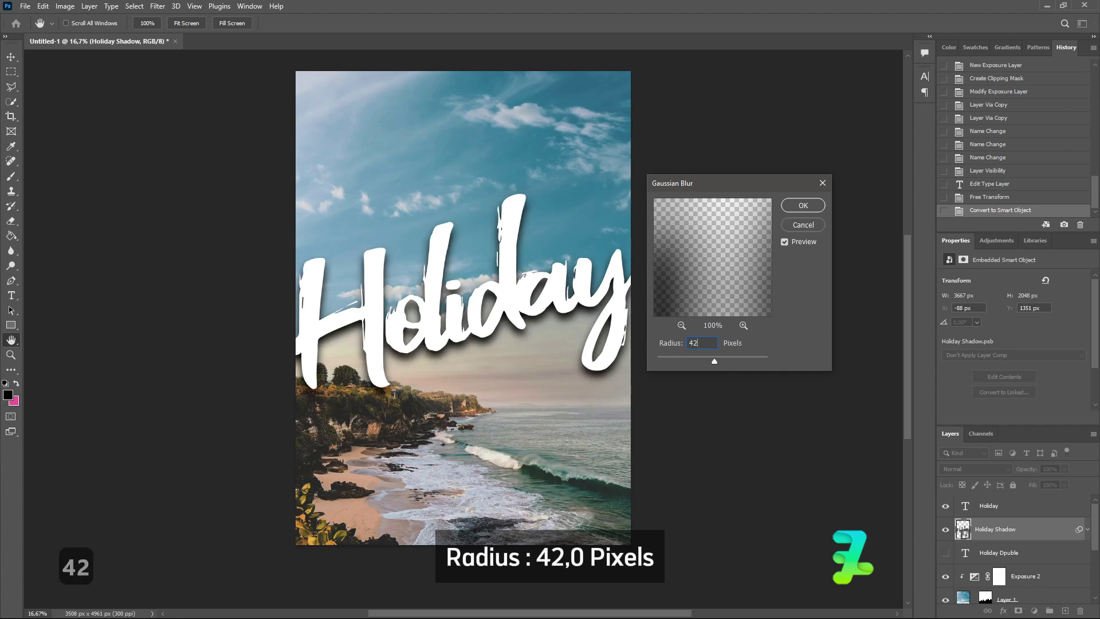
key("Return")
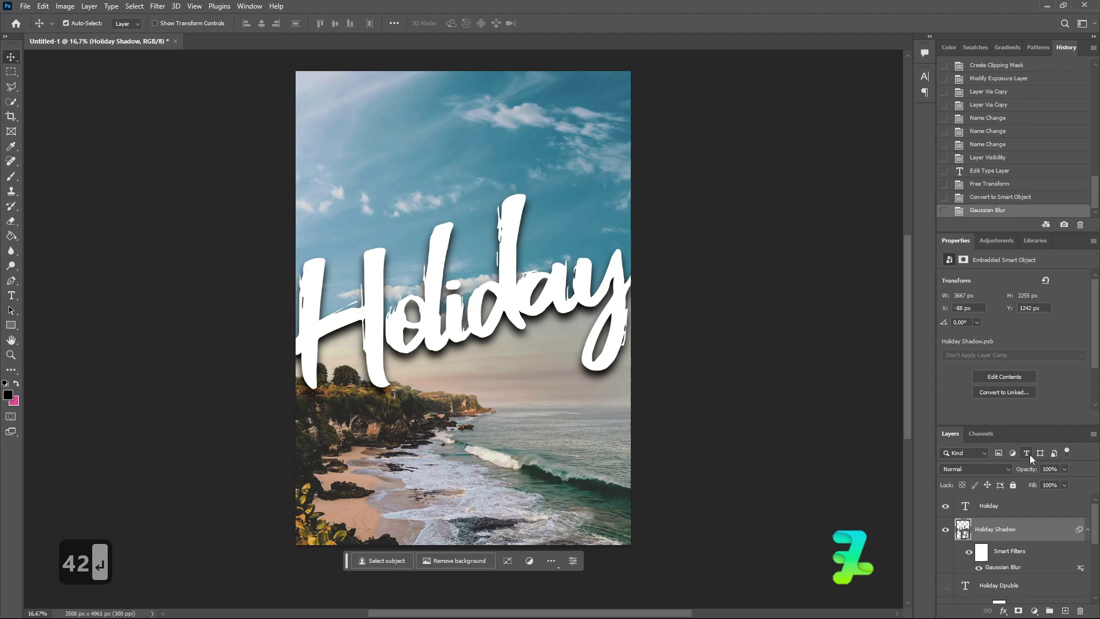
left_click(1065, 470)
left_click_drag(1049, 483, 1037, 482)
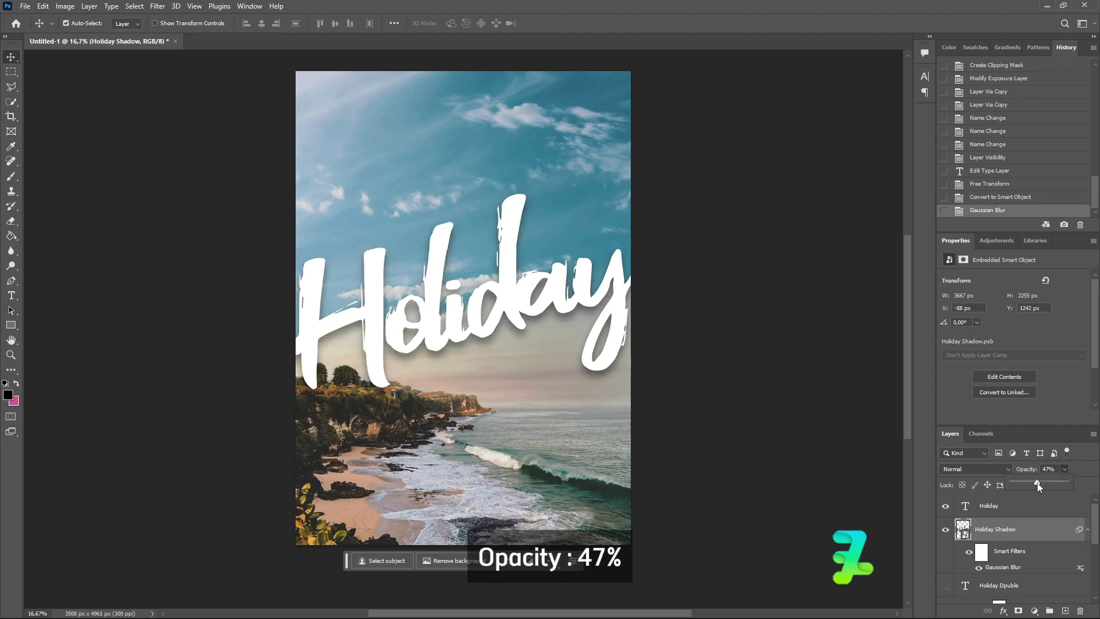
Step: Show the Holiday Dpuble layer and shift it slightly downward to about X 1754 px, Y 2592 px
scroll(1022, 545, "down", 1)
left_click(947, 563)
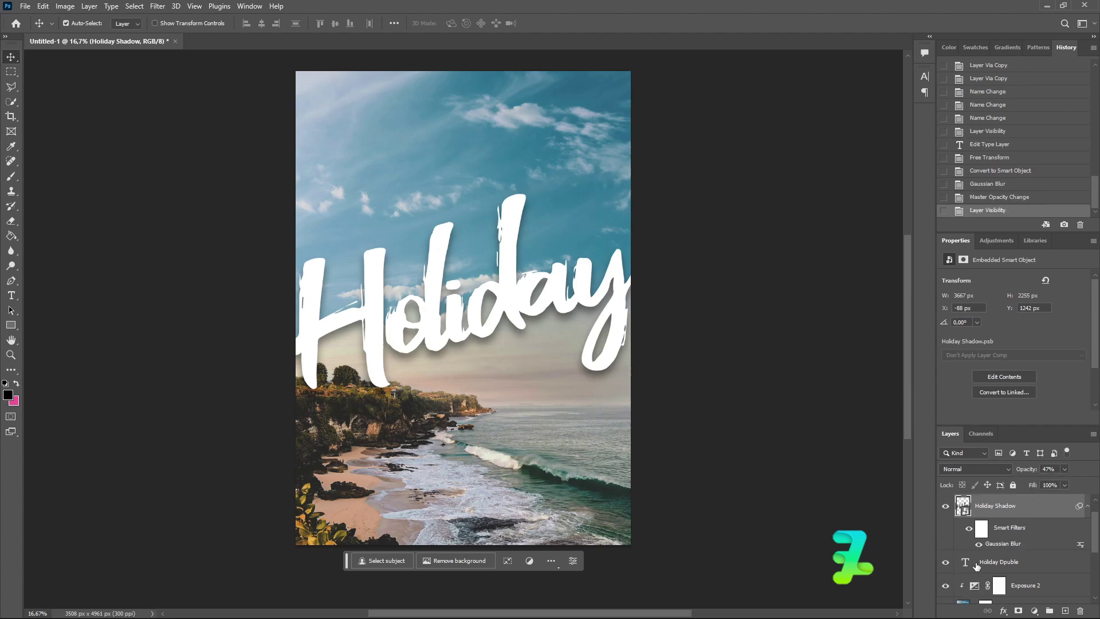
left_click(1030, 566)
key("ctrl+t")
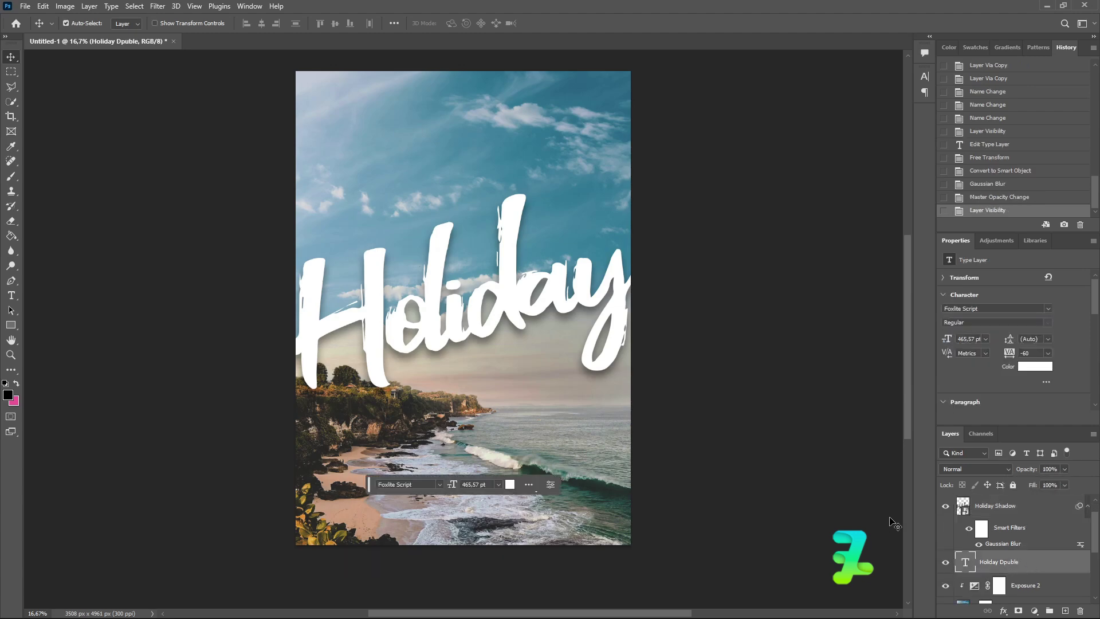
left_click_drag(533, 302, 533, 308)
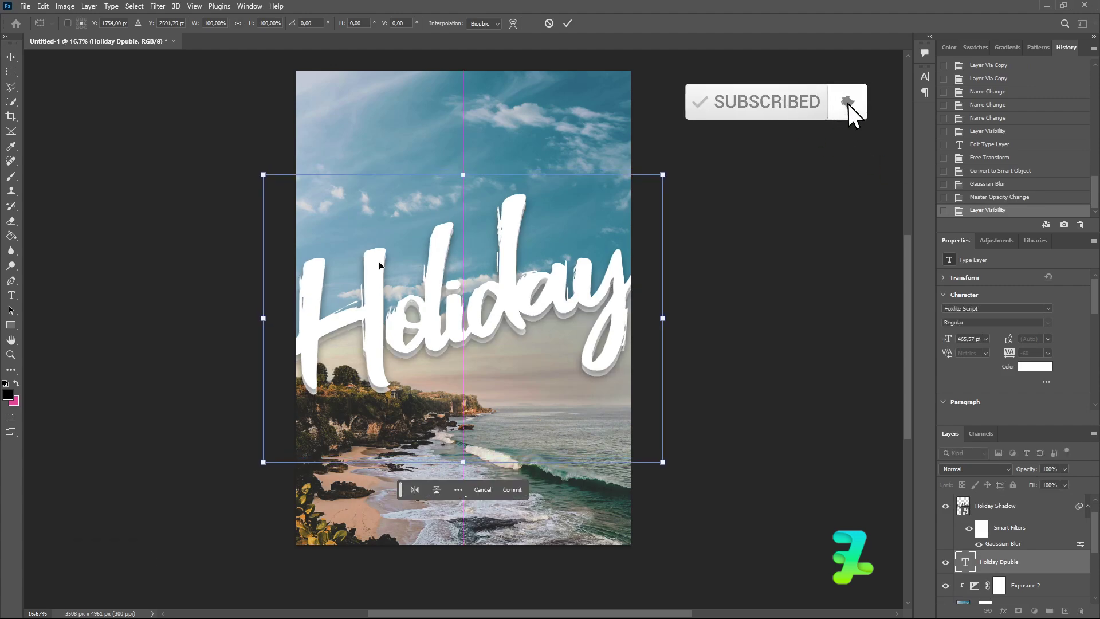
left_click(11, 57)
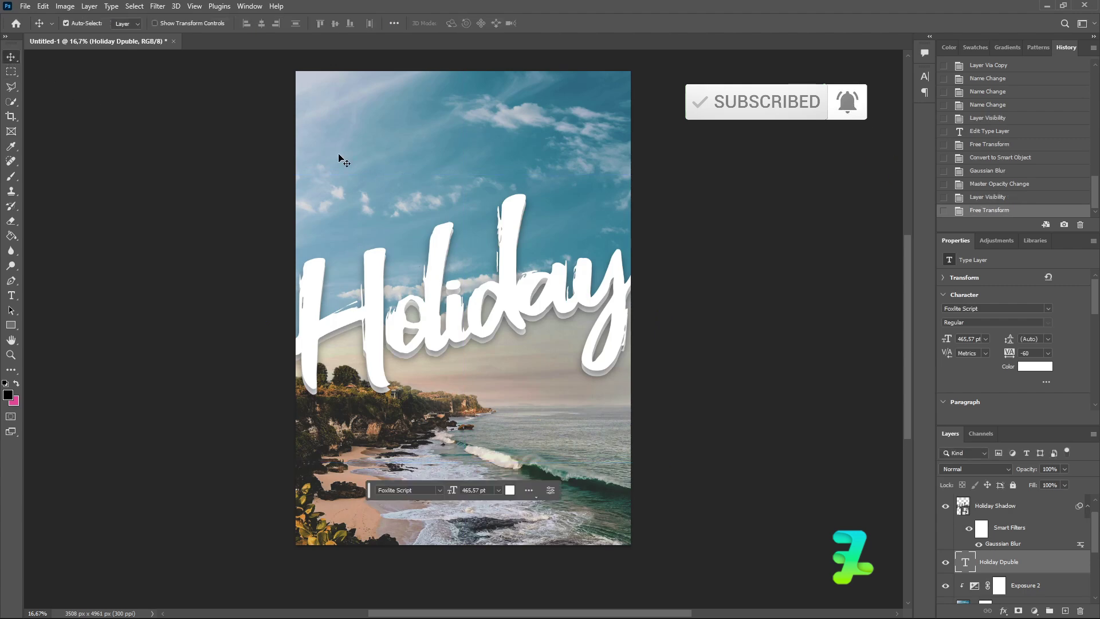
Step: Nudge the Holiday Dpuble text slightly upward and stamp all visible layers into a new layer above the Holiday layer
key("Up")
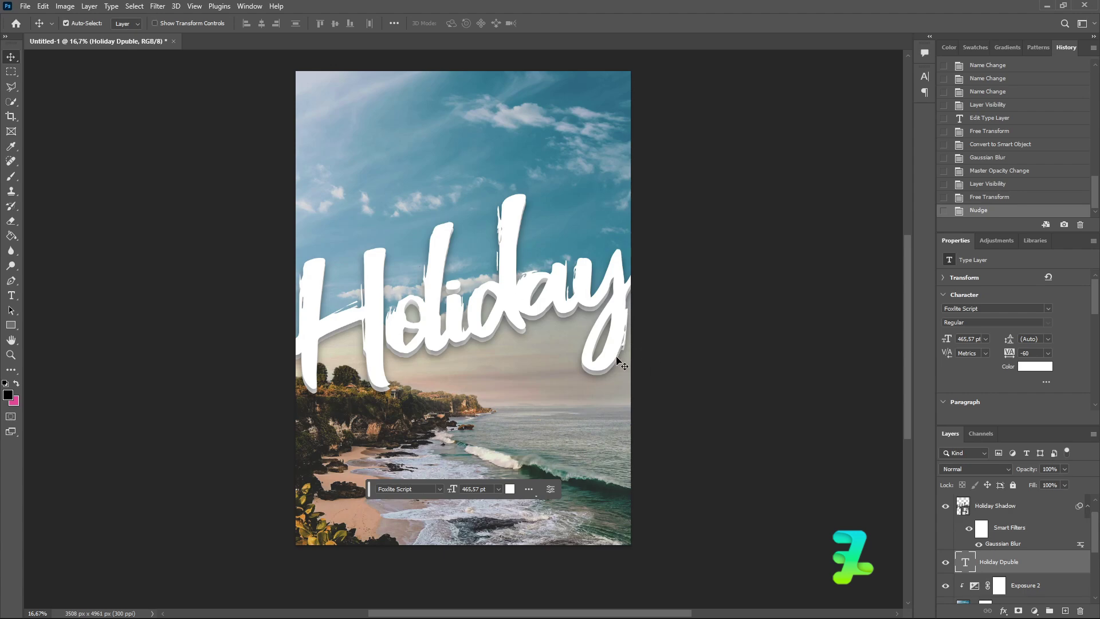
scroll(1041, 539, "up", 1)
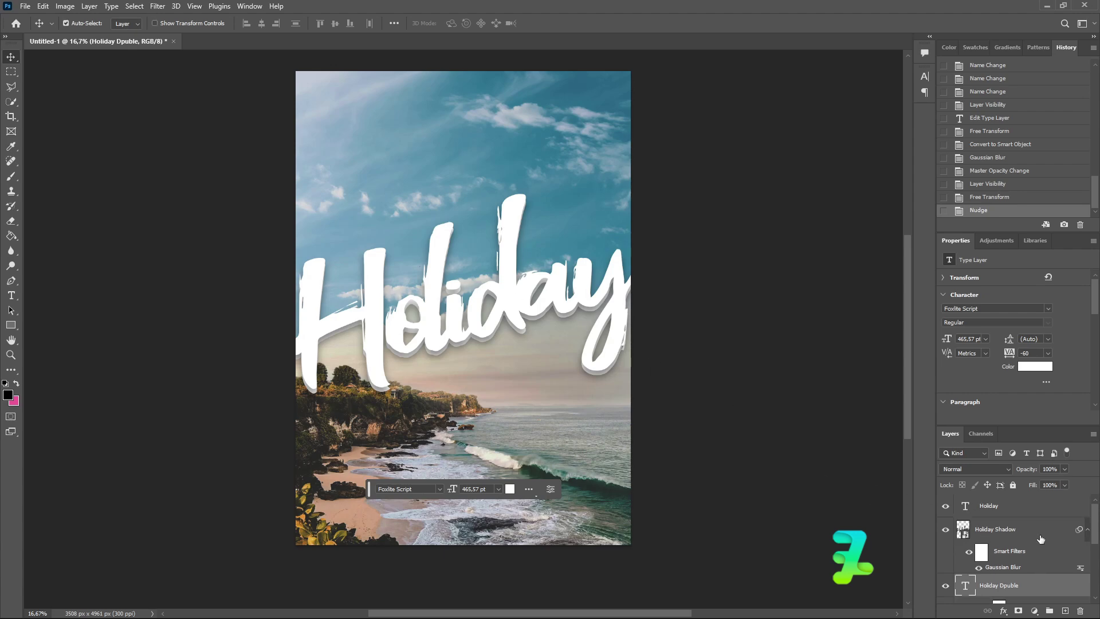
scroll(1042, 540, "down", 1)
scroll(1041, 539, "up", 1)
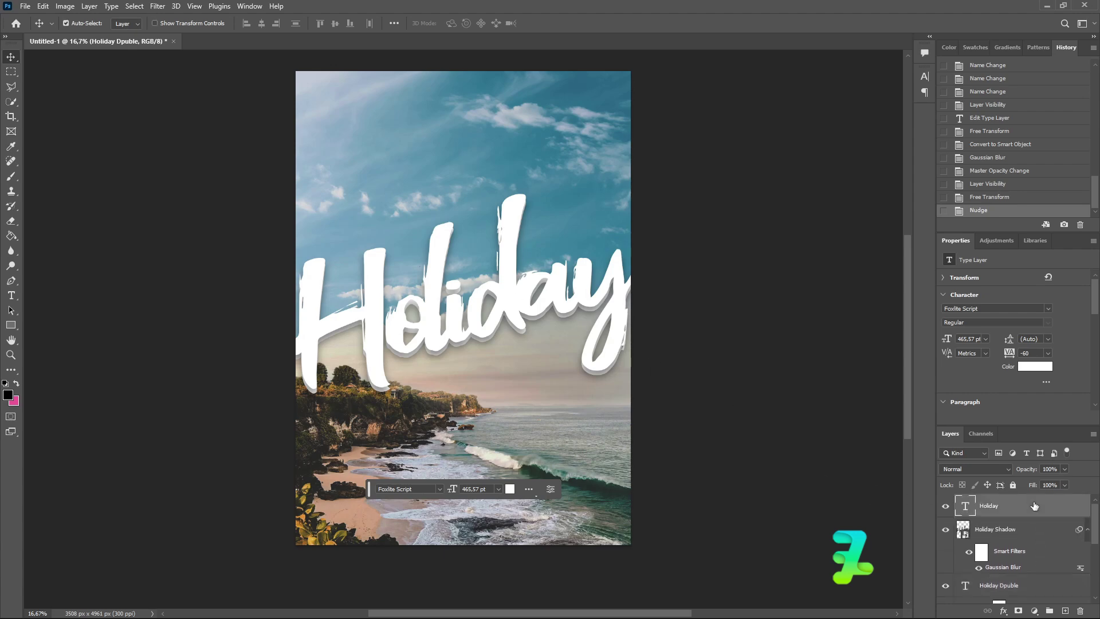
left_click(1035, 507)
key("ctrl+alt+shift+e")
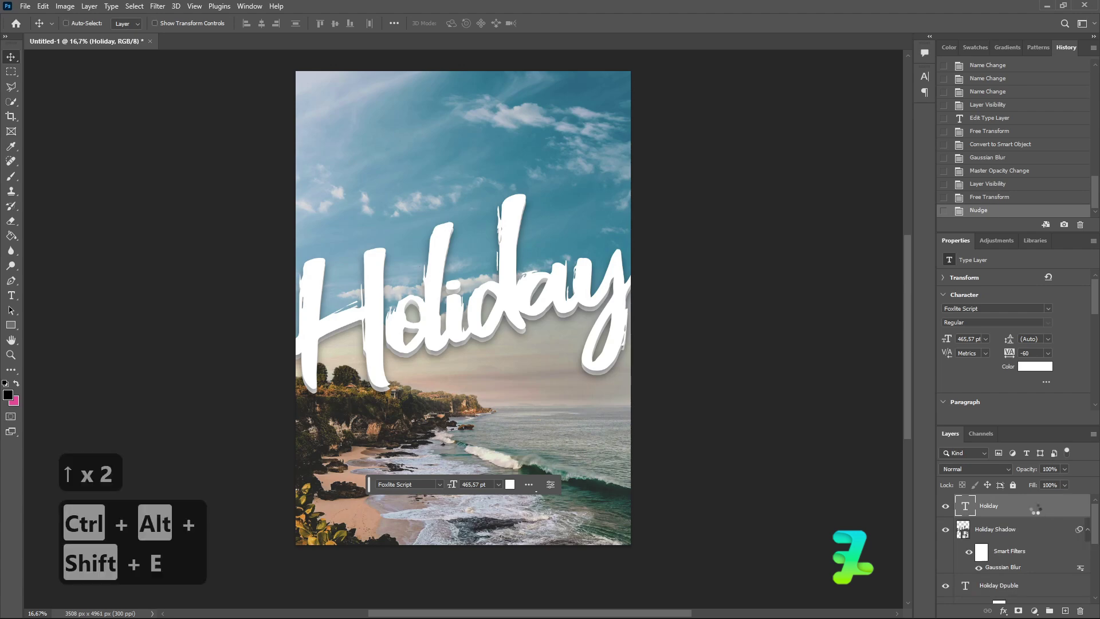
Step: Open the Camera Raw Filter on the stamped layer and set Temperature -5, Exposure +0.05, Contrast +22, Highlights +9, Shadows +22, Whites +21
left_click(160, 7)
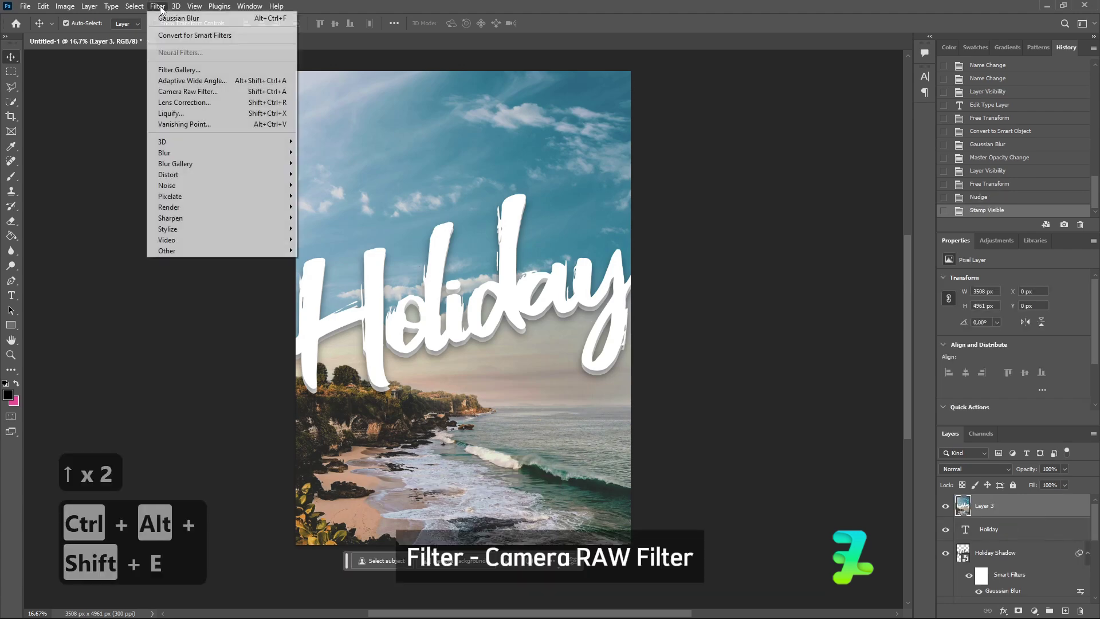
left_click(223, 95)
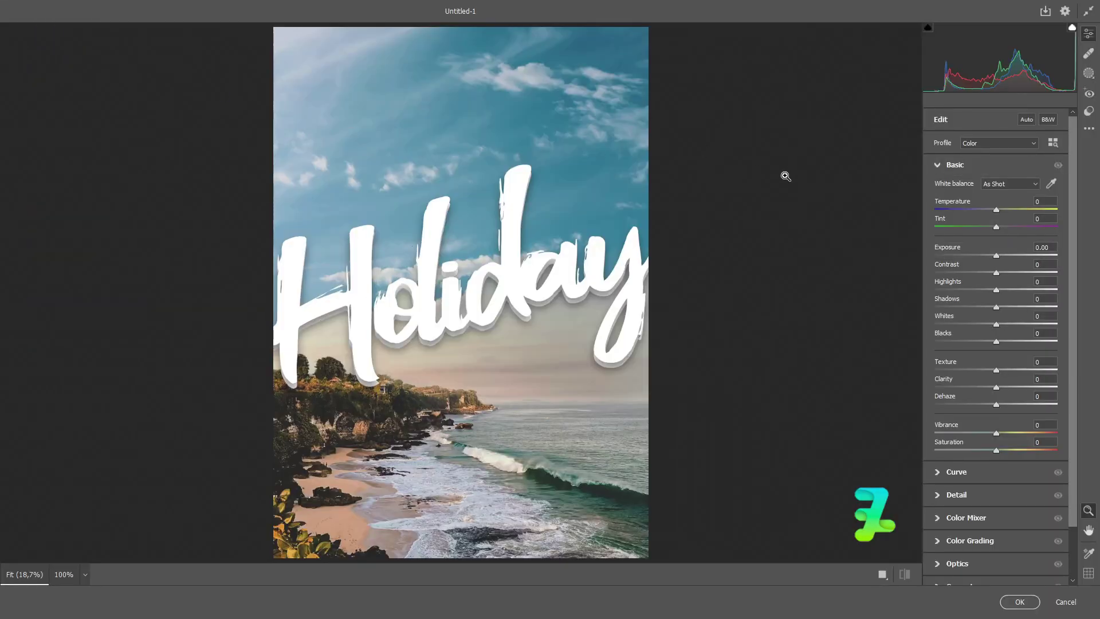
left_click_drag(997, 211, 993, 216)
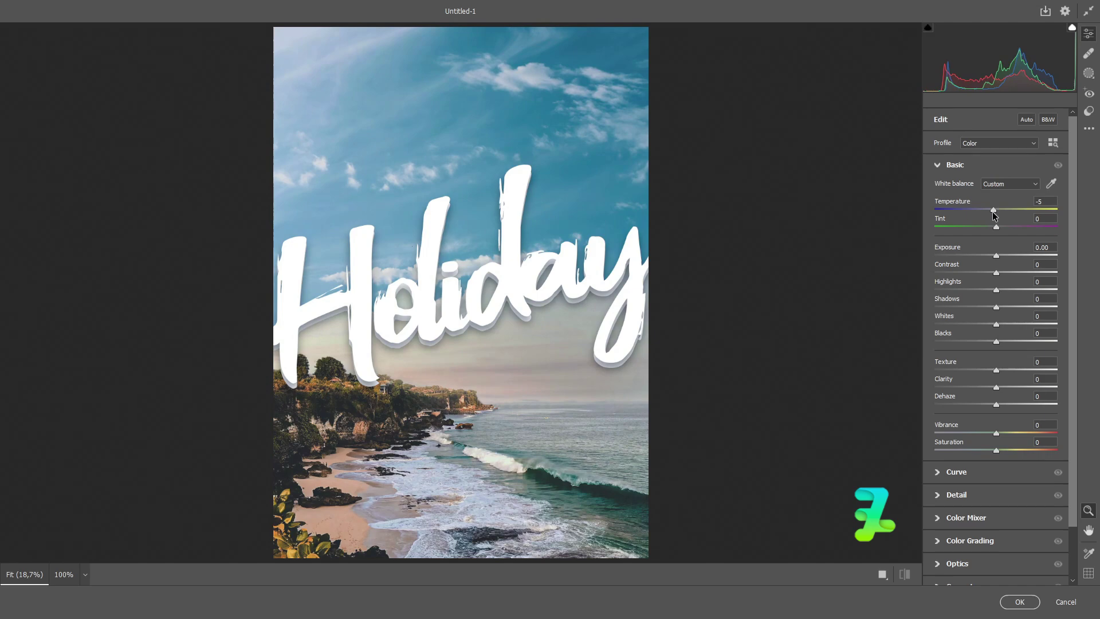
left_click_drag(997, 255, 1009, 325)
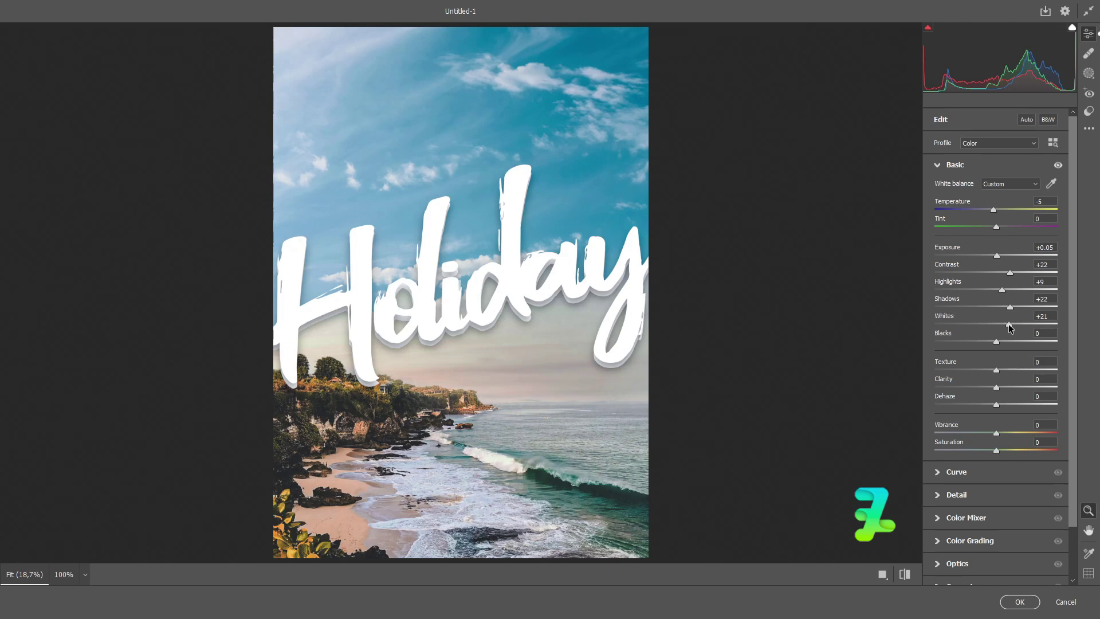
Step: Set the Color Mixer's HSL saturation to Blues -17, Yellows +46 and Oranges +40
scroll(980, 393, "down", 2)
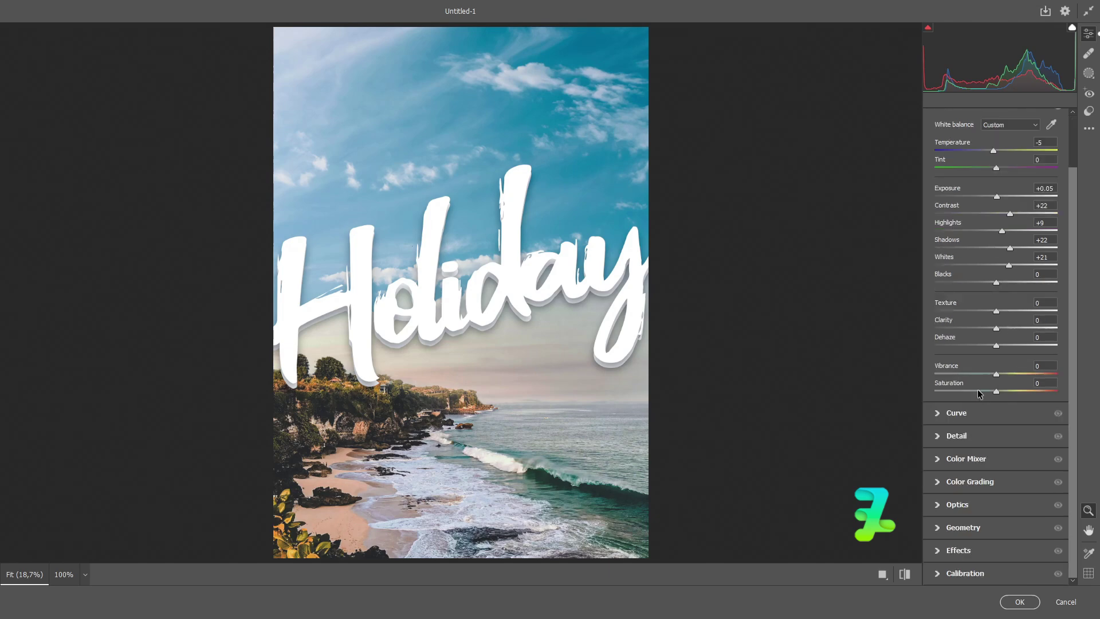
left_click(941, 461)
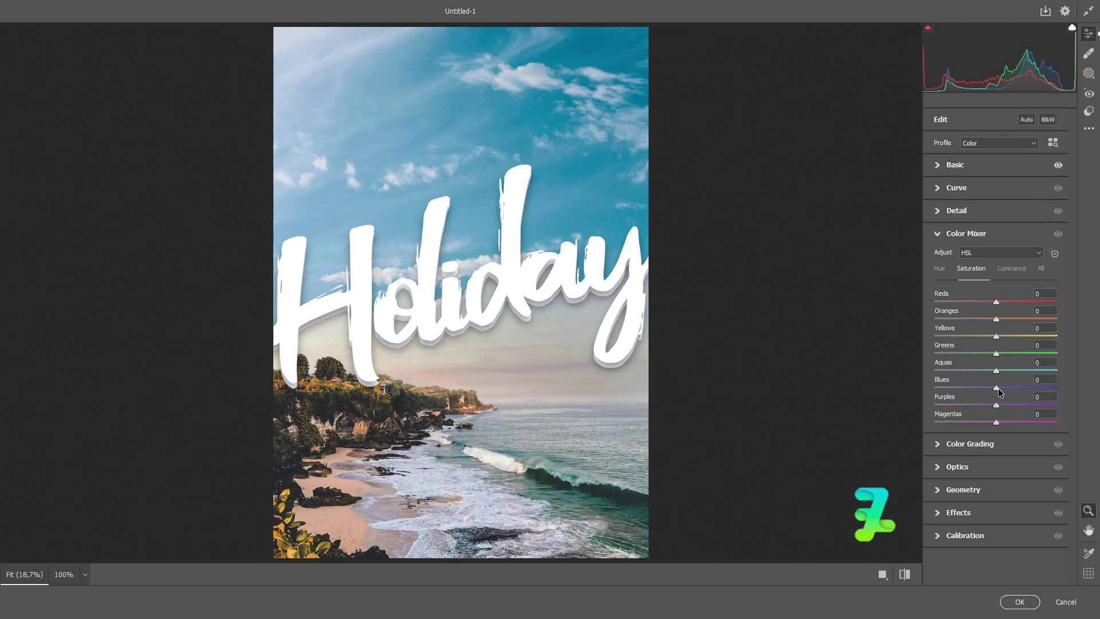
mouse_move(998, 390)
left_mouse_down()
mouse_move(1029, 388)
mouse_move(986, 390)
left_mouse_up()
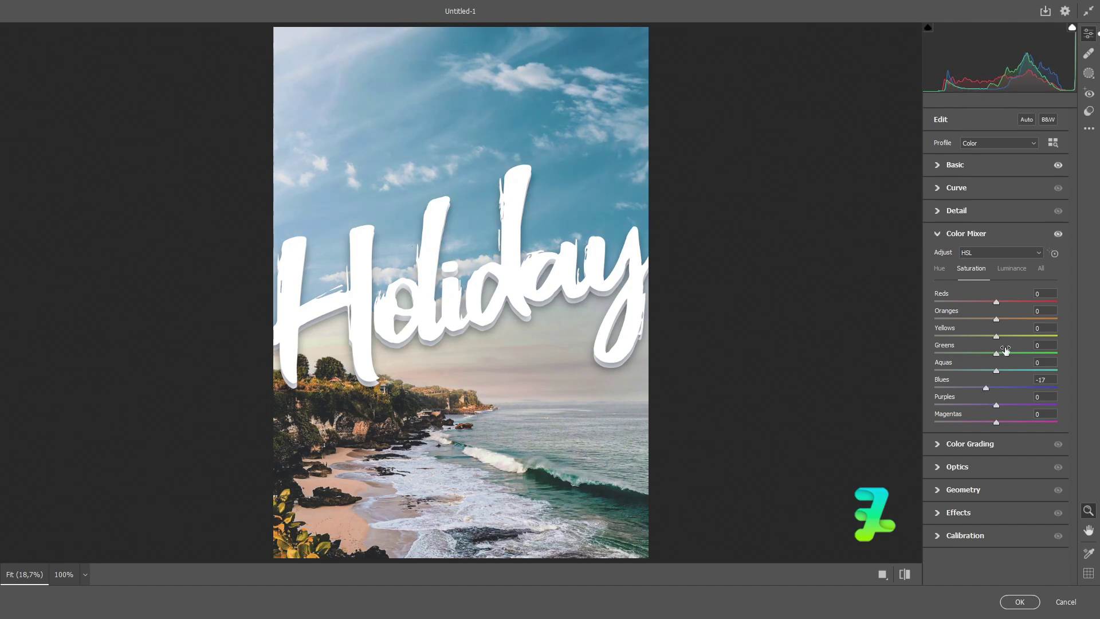
mouse_move(997, 339)
left_mouse_down()
mouse_move(1029, 345)
mouse_move(1020, 322)
mouse_move(1004, 327)
left_mouse_up()
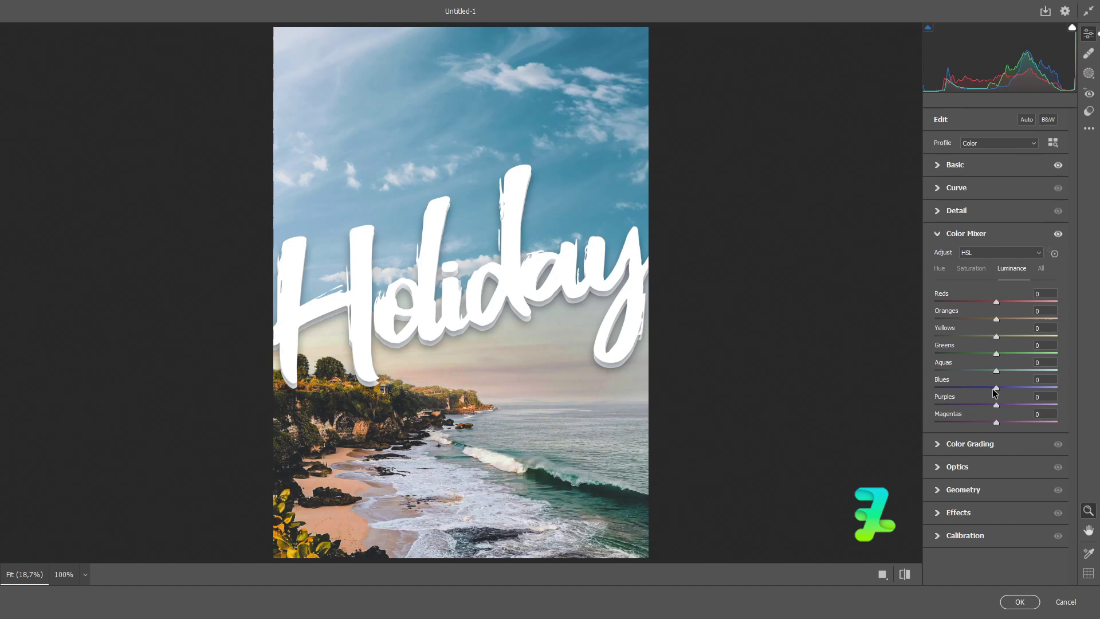
Step: Set the HSL luminance to Blues -29, Yellows -16, Oranges -18, Greens -46 and Aquas -38
mouse_move(994, 389)
left_mouse_down()
mouse_move(1023, 388)
mouse_move(980, 384)
left_mouse_up()
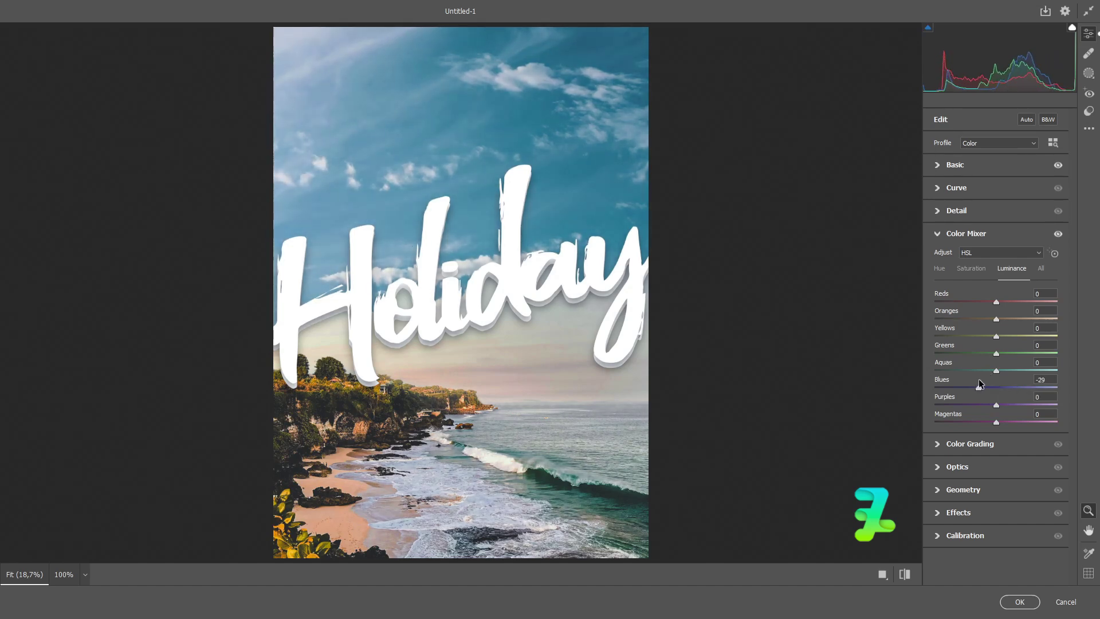
left_click_drag(997, 337, 972, 370)
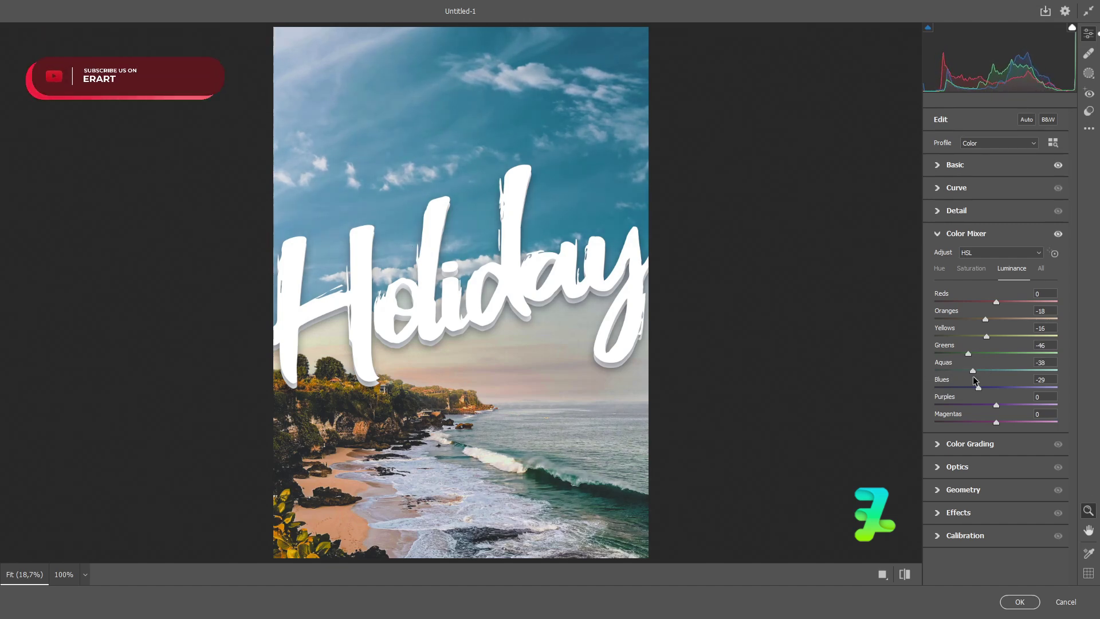
Step: Adjust the saturation of the aquas and greens, and set the HSL hue to Yellows +6, Greens -14 and Aquas -16
left_click(971, 268)
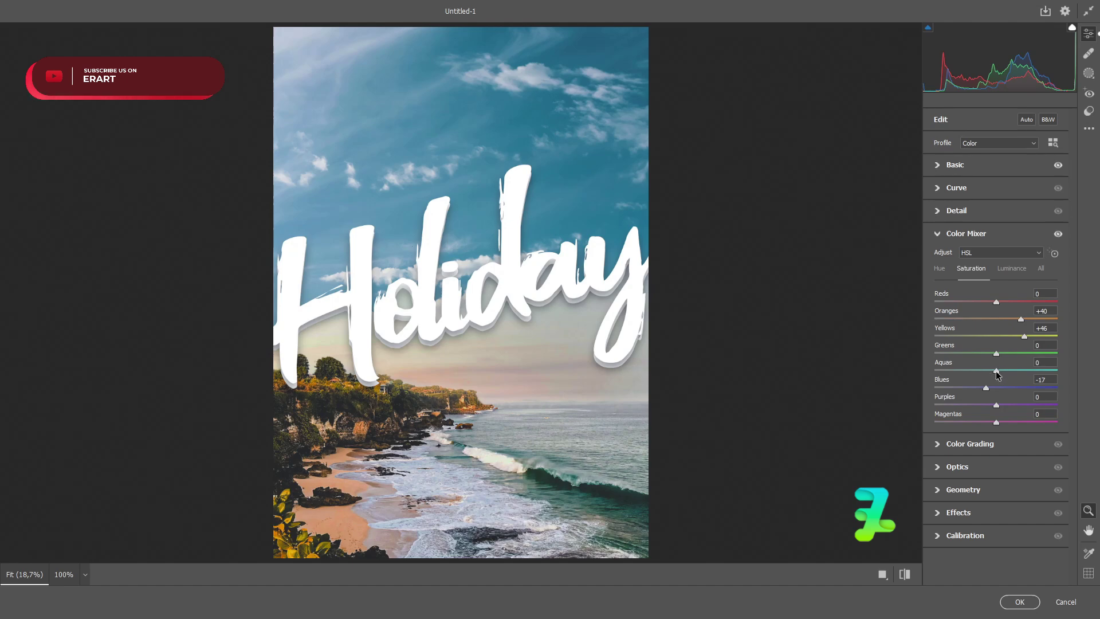
mouse_move(996, 370)
left_mouse_down()
mouse_move(1043, 370)
mouse_move(1023, 379)
mouse_move(1038, 353)
mouse_move(993, 353)
mouse_move(1015, 354)
mouse_move(1003, 354)
mouse_move(1009, 371)
mouse_move(988, 376)
mouse_move(965, 370)
mouse_move(975, 374)
mouse_move(984, 353)
mouse_move(962, 354)
mouse_move(1003, 342)
mouse_move(975, 346)
mouse_move(996, 351)
left_mouse_up()
left_click(944, 269)
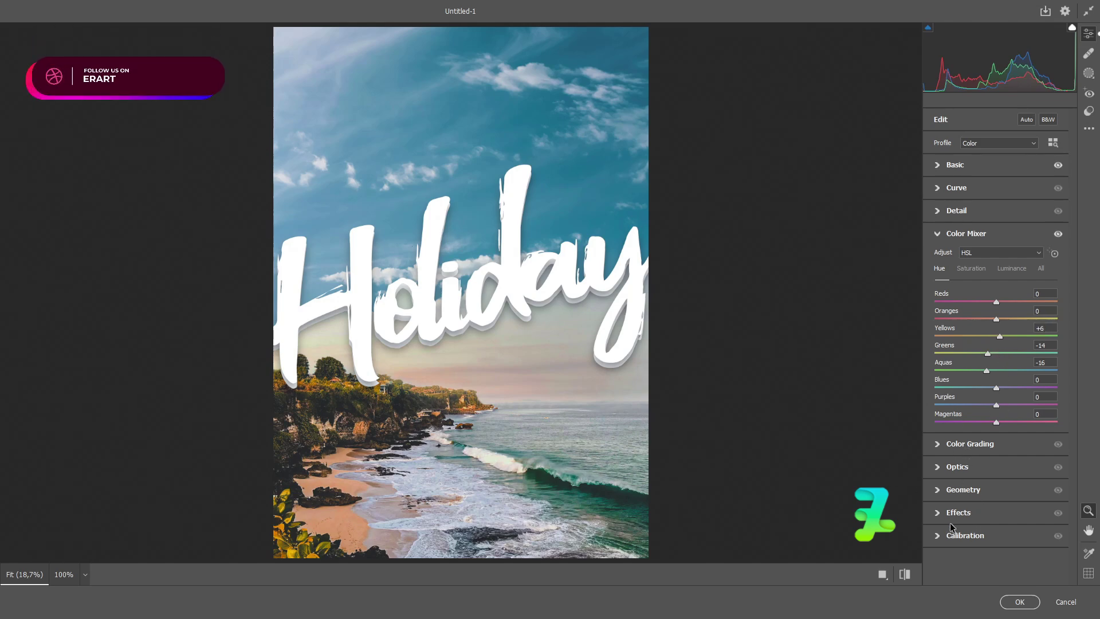
Step: Darken the edges of the image with a Vignetting effect of -14
left_click(938, 512)
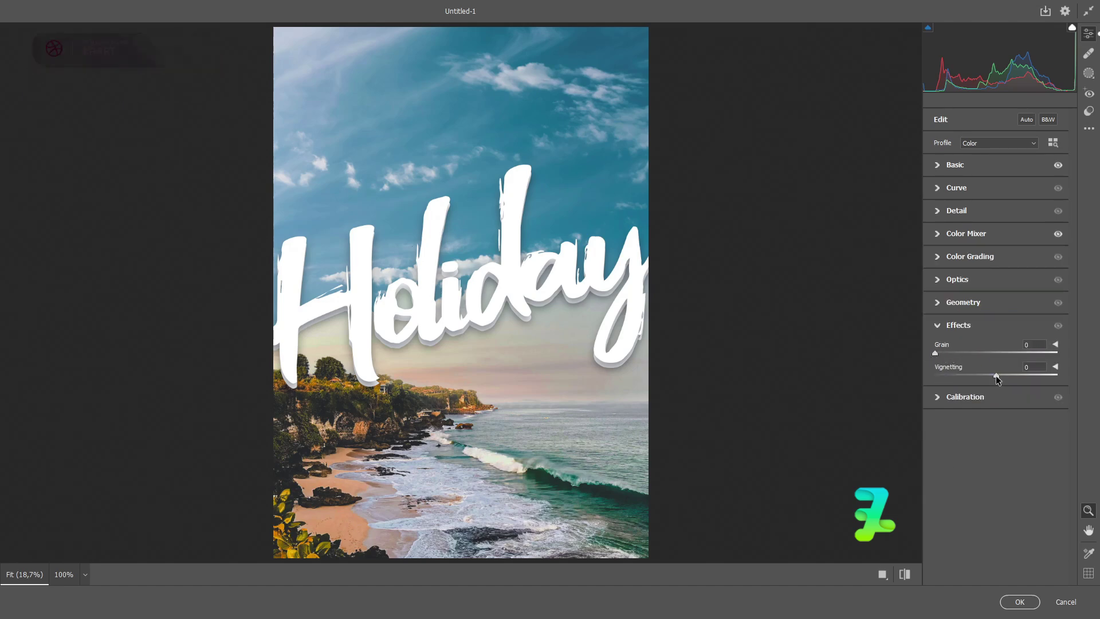
mouse_move(997, 376)
left_mouse_down()
mouse_move(1009, 376)
mouse_move(988, 376)
left_mouse_up()
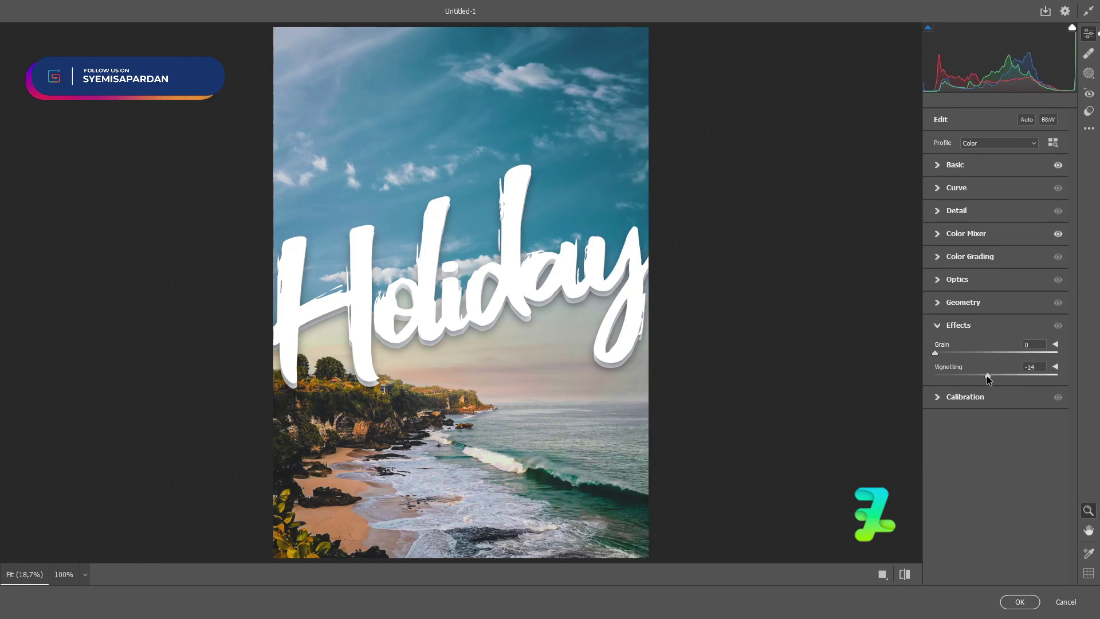
left_click(941, 281)
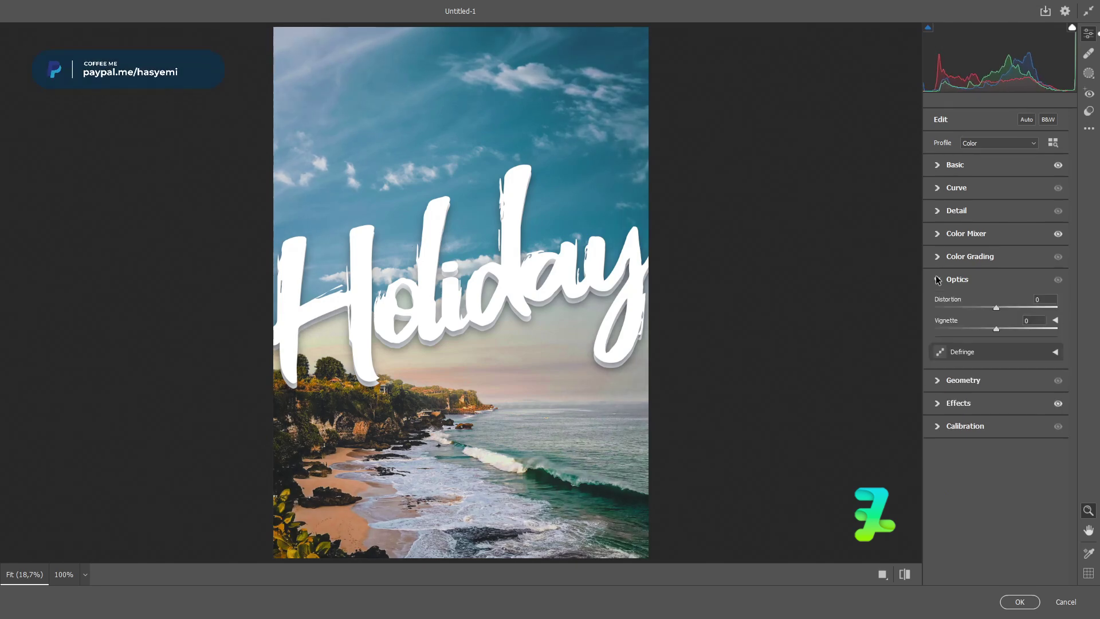
left_click(944, 282)
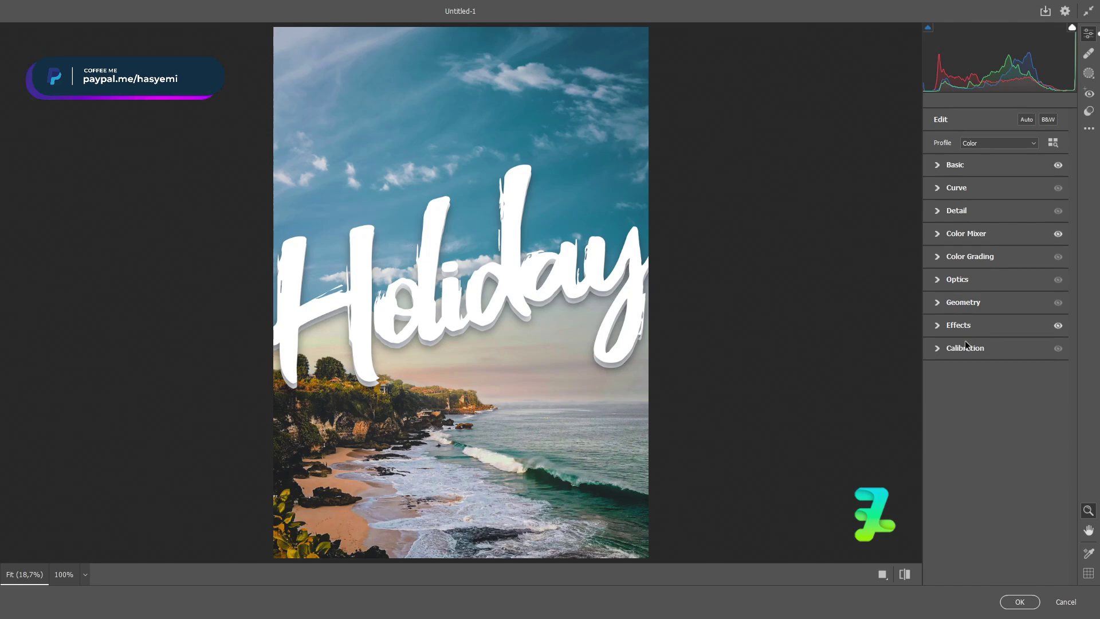
left_click(937, 281)
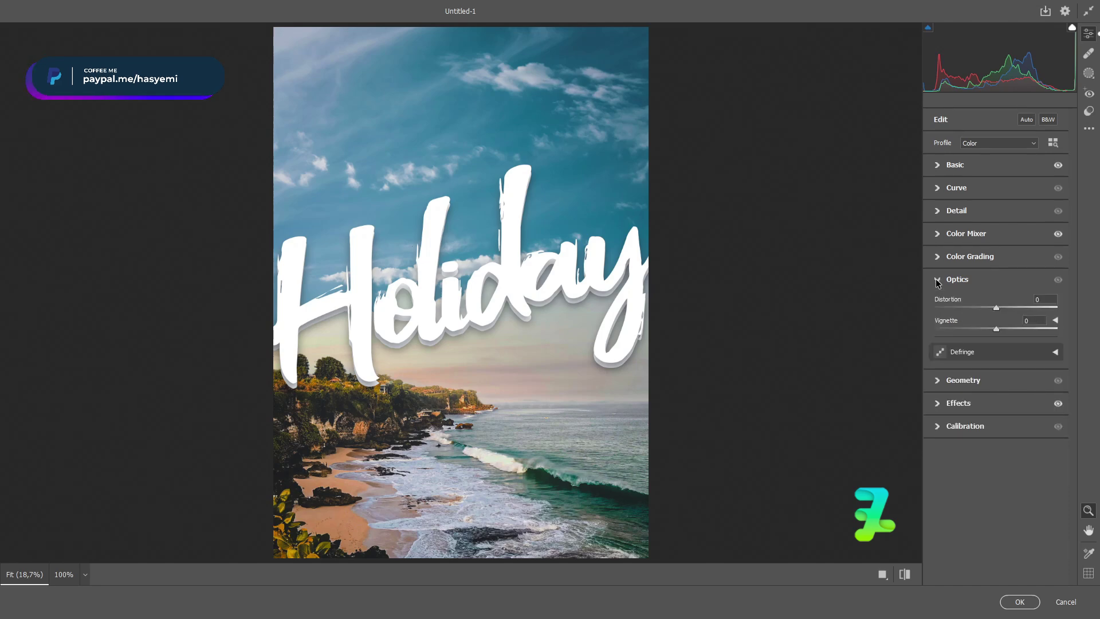
left_click(939, 281)
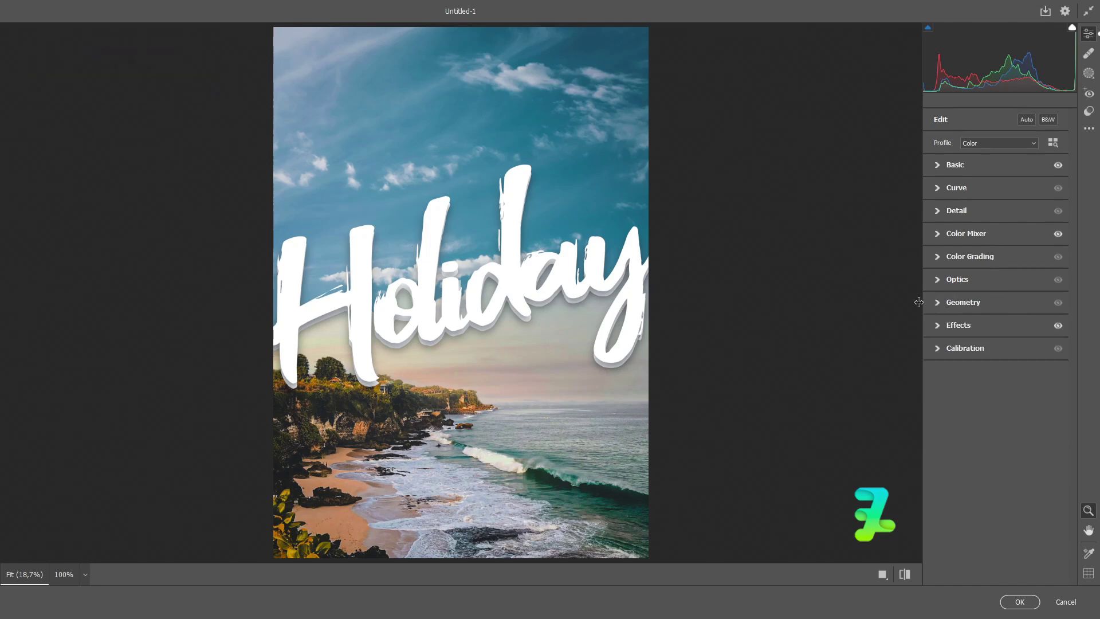
Step: Apply the Camera Raw adjustments and hide and show the stamped Layer 3 to compare the poster before and after
left_click(1020, 602)
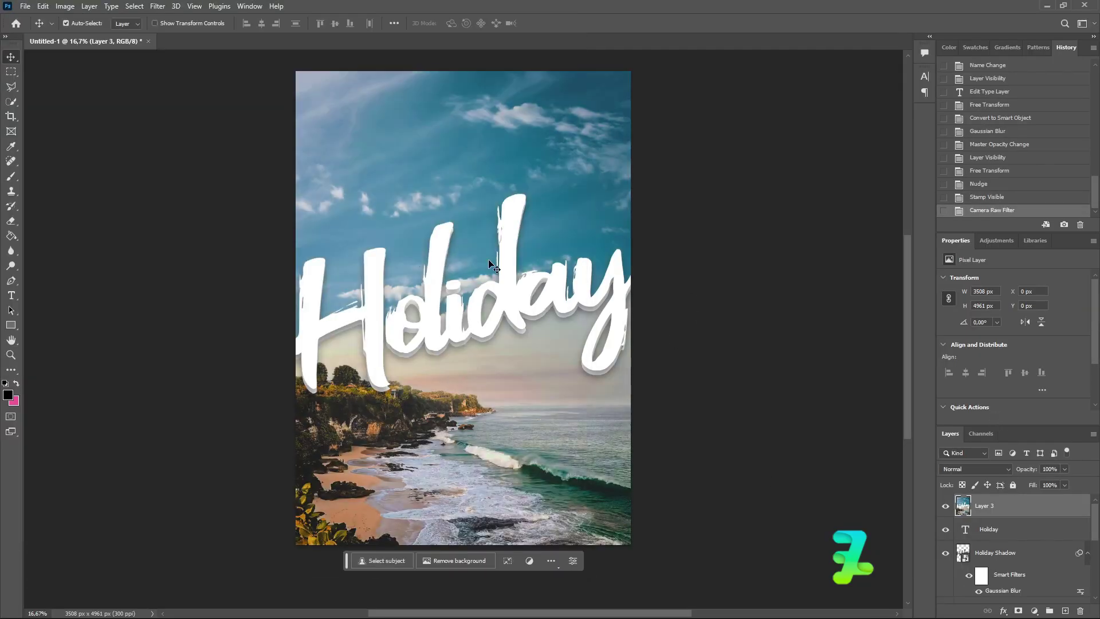
left_click(947, 507)
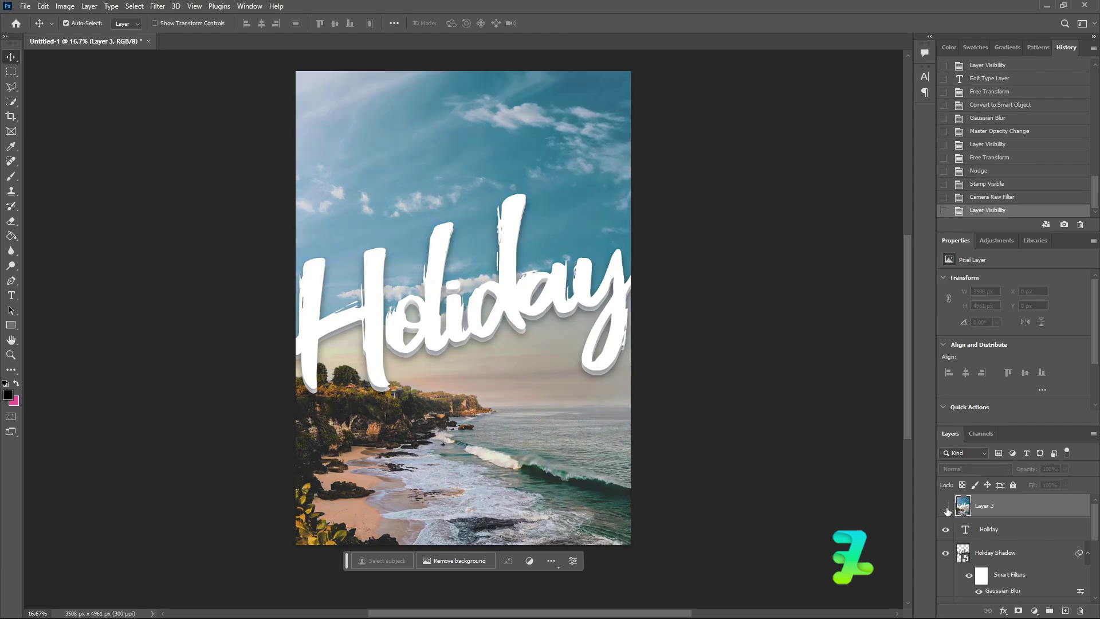
left_click(946, 507)
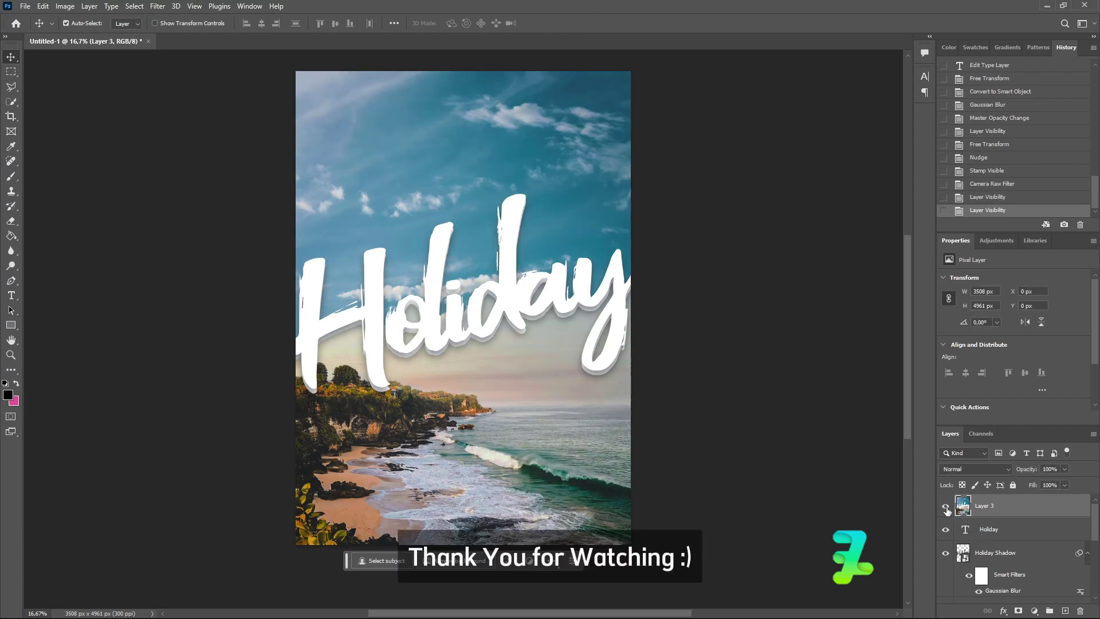